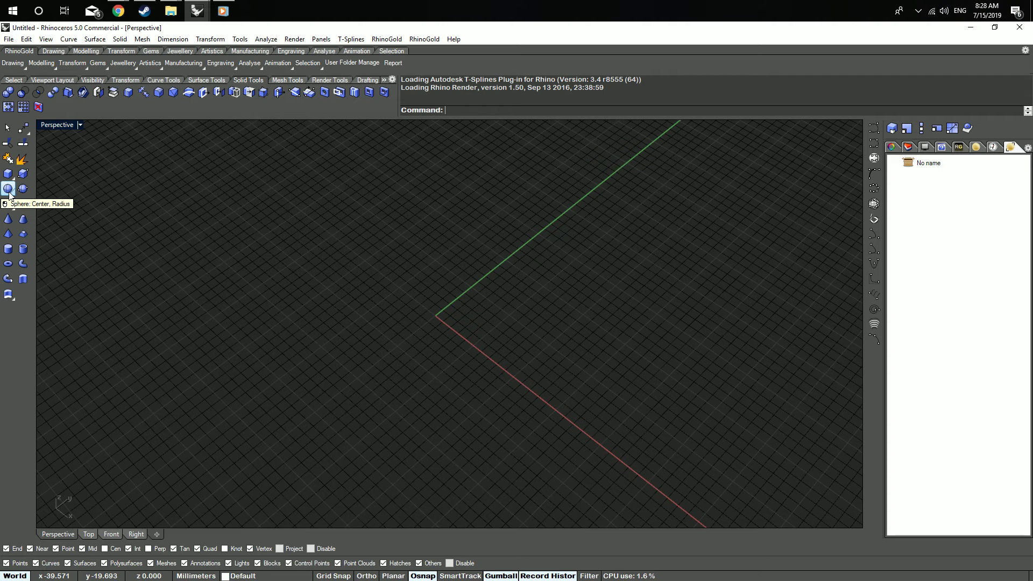
# Step: Create a sphere about 10.5 mm in diameter centred at the origin and show it in Shaded display mode
pyautogui.click(8, 189)
pyautogui.write('0')
pyautogui.press('Return')
pyautogui.click(397, 344)
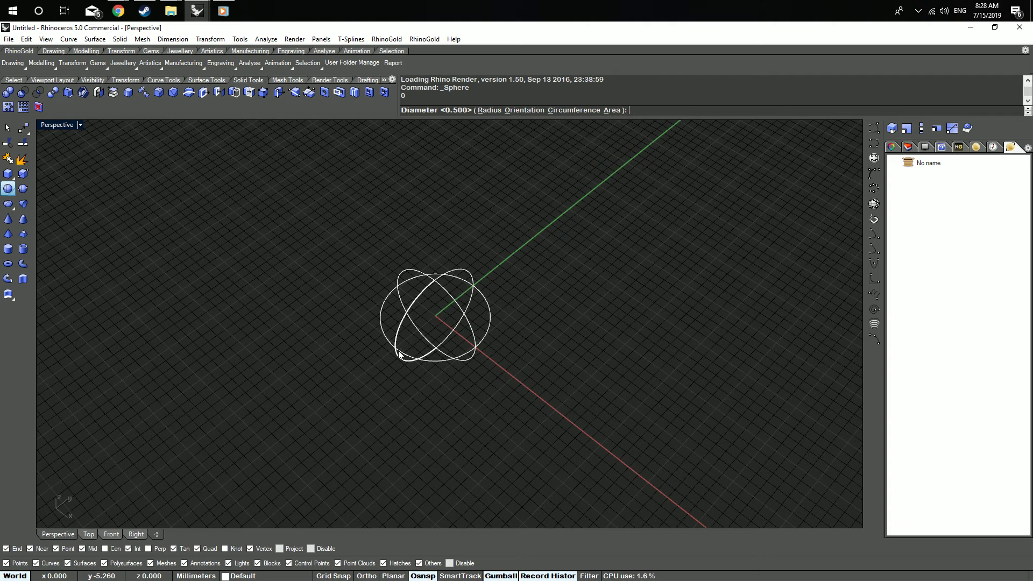
pyautogui.moveTo(506, 367); pyautogui.dragTo(555, 257, button='right')
pyautogui.middleClick(565, 239)
pyautogui.click(570, 231)
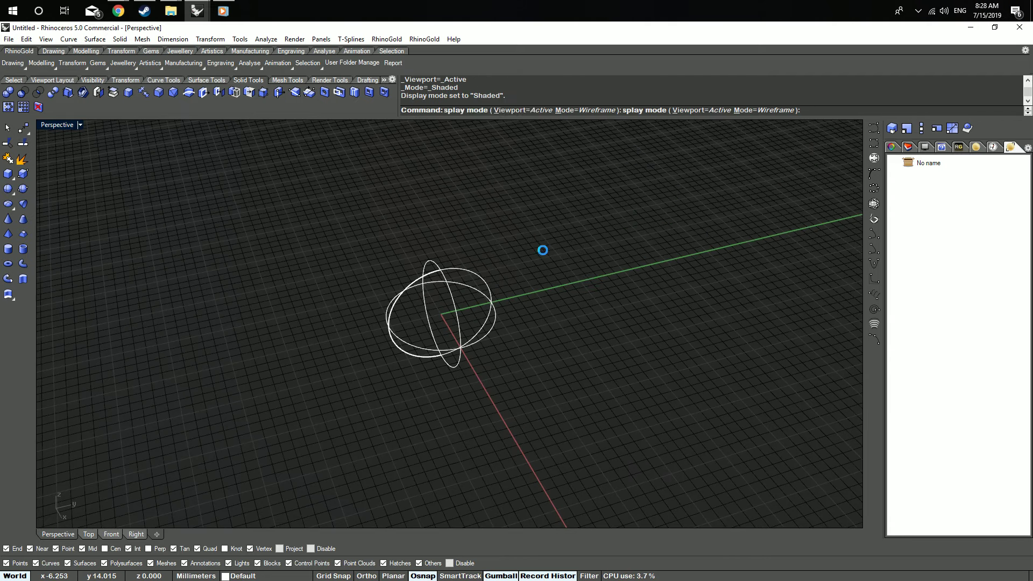
pyautogui.click(403, 357)
# Step: Stretch the sphere along the X and Y axes into a wide, flattened ellipsoid, leaving its height unscaled
pyautogui.moveTo(418, 347); pyautogui.dragTo(492, 380)
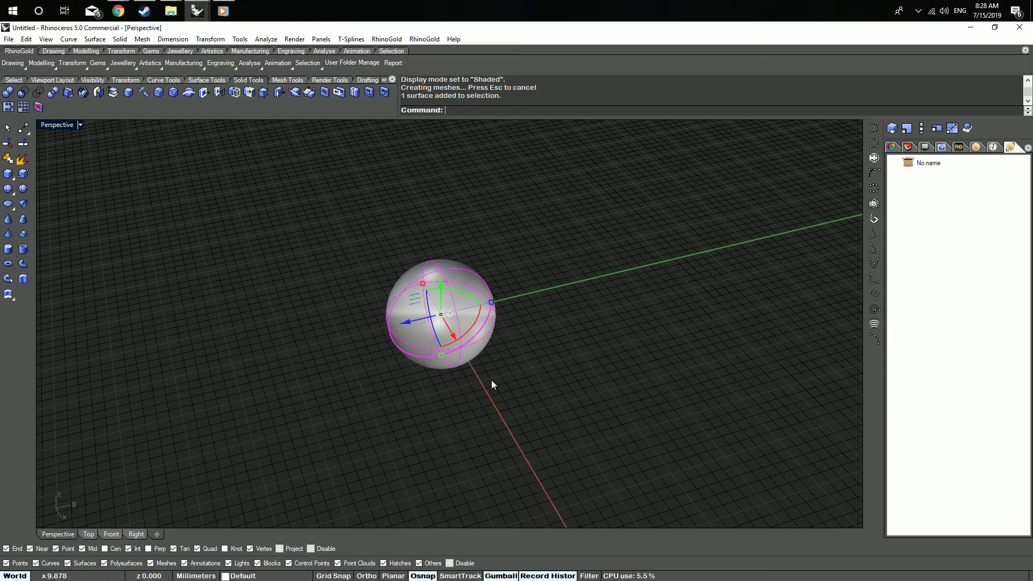
pyautogui.moveTo(398, 364); pyautogui.dragTo(512, 352, button='right')
pyautogui.moveTo(378, 324); pyautogui.dragTo(262, 320)
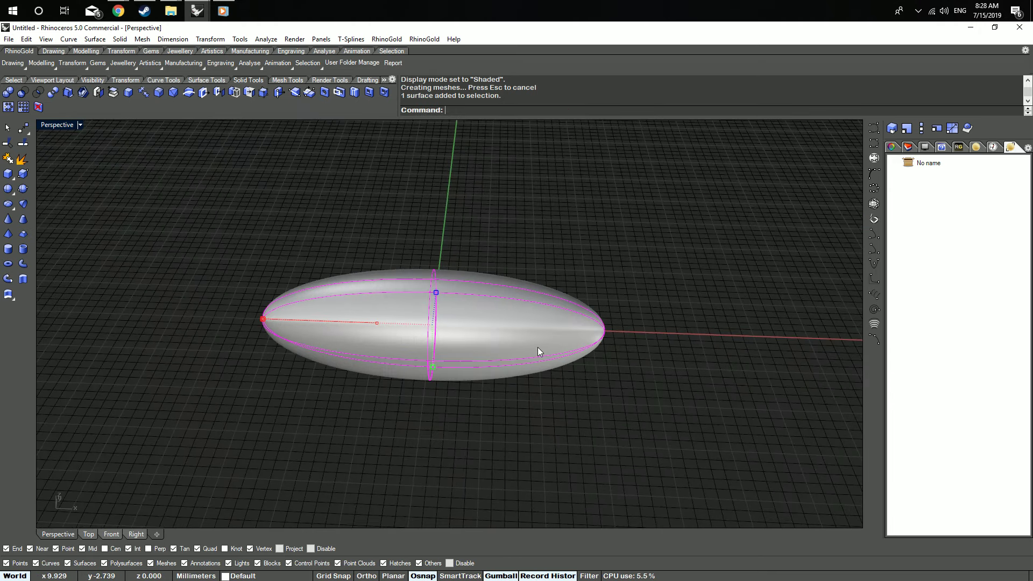
pyautogui.moveTo(539, 348); pyautogui.dragTo(403, 339, button='right')
pyautogui.moveTo(500, 311); pyautogui.dragTo(649, 311)
pyautogui.moveTo(592, 317); pyautogui.dragTo(427, 324, button='right')
# Step: Try to lower the top centre control point of the flattened ellipsoid
pyautogui.press('F10')
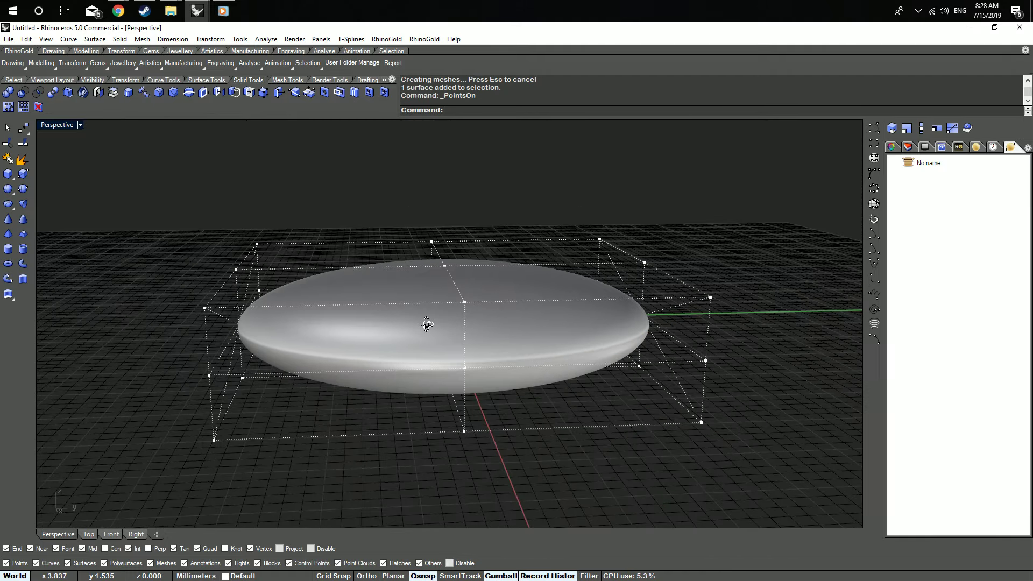
pyautogui.click(445, 265)
pyautogui.moveTo(451, 232); pyautogui.dragTo(451, 276)
pyautogui.moveTo(383, 336); pyautogui.dragTo(476, 388, button='right')
pyautogui.hotkey('ctrl', 'z')
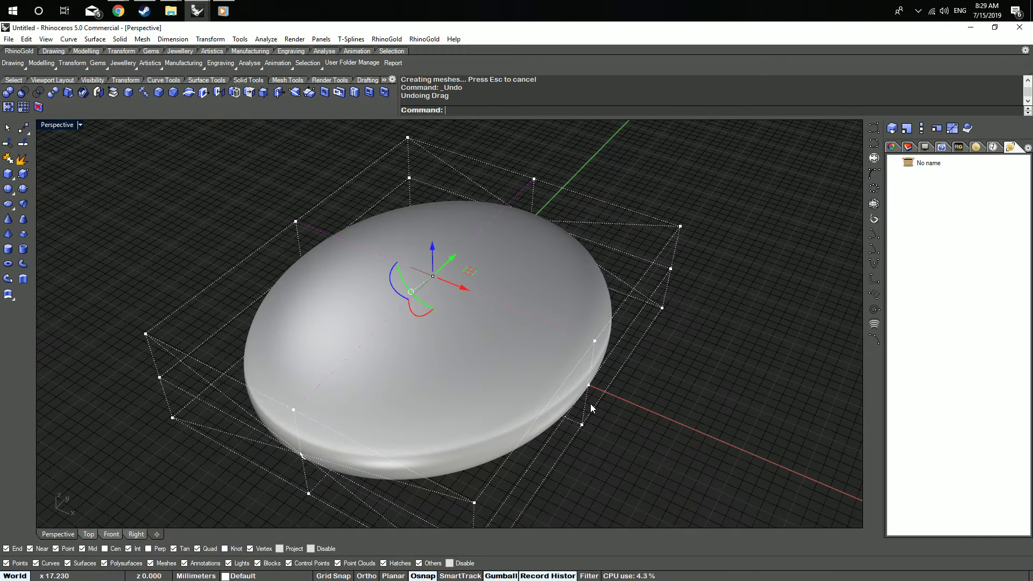
pyautogui.press('Escape')
# Step: Rebuild the ellipsoid surface with 6 points in U and 6 in V at degree 3
pyautogui.click(595, 376)
pyautogui.write('RR')
pyautogui.press('Return')
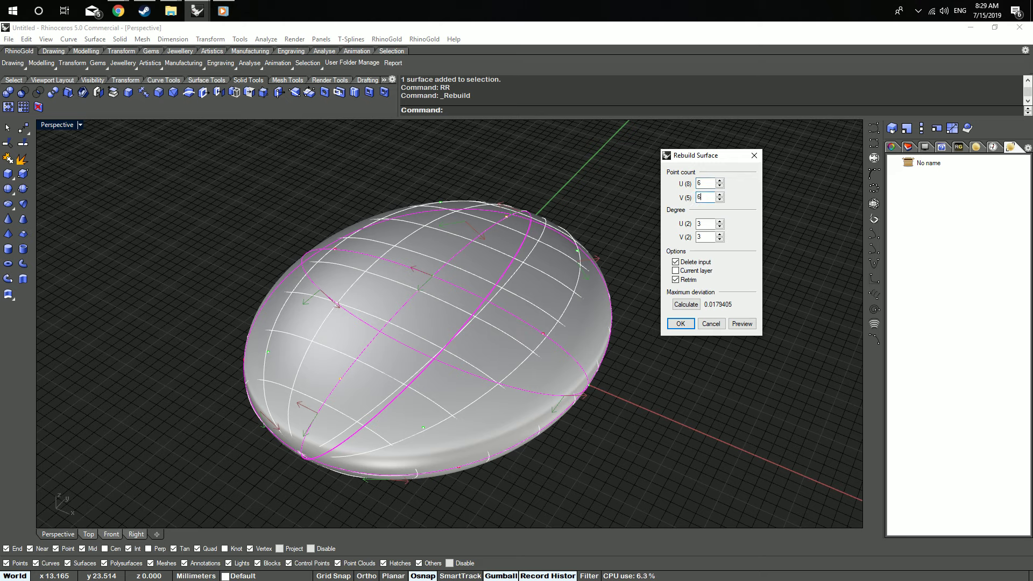
pyautogui.press('Return')
# Step: Show the rebuilt surface's control points and lower the two inner points of one upper lengthwise row
pyautogui.press('F10')
pyautogui.moveTo(527, 406); pyautogui.dragTo(369, 275, button='right')
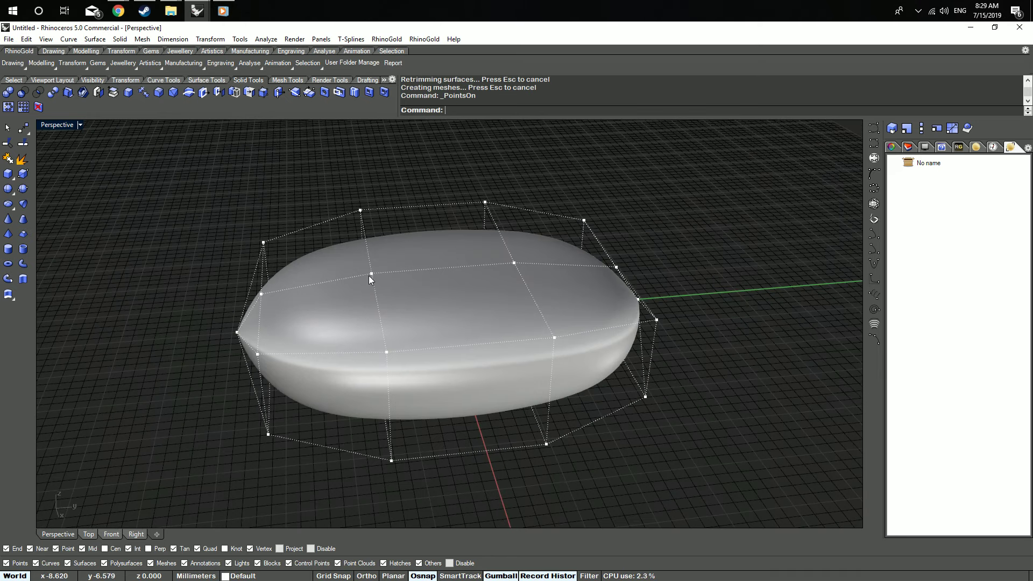
pyautogui.click(371, 273)
pyautogui.keyDown('shift'); pyautogui.click(513, 263); pyautogui.keyUp('shift')
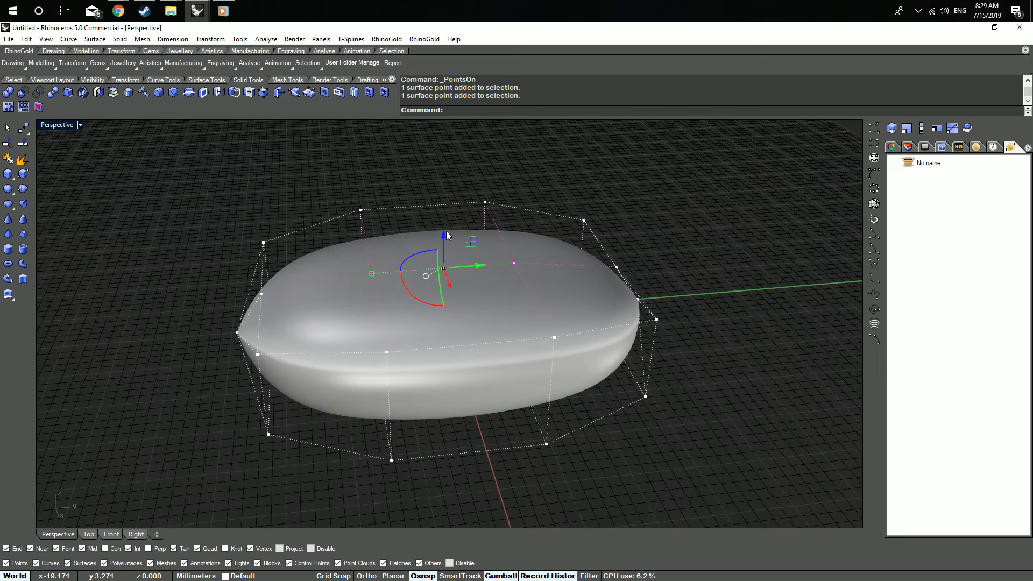
pyautogui.moveTo(447, 231); pyautogui.dragTo(447, 263)
# Step: Raise the two outer control points of the same upper row to curve the top, and hide the points
pyautogui.click(261, 294)
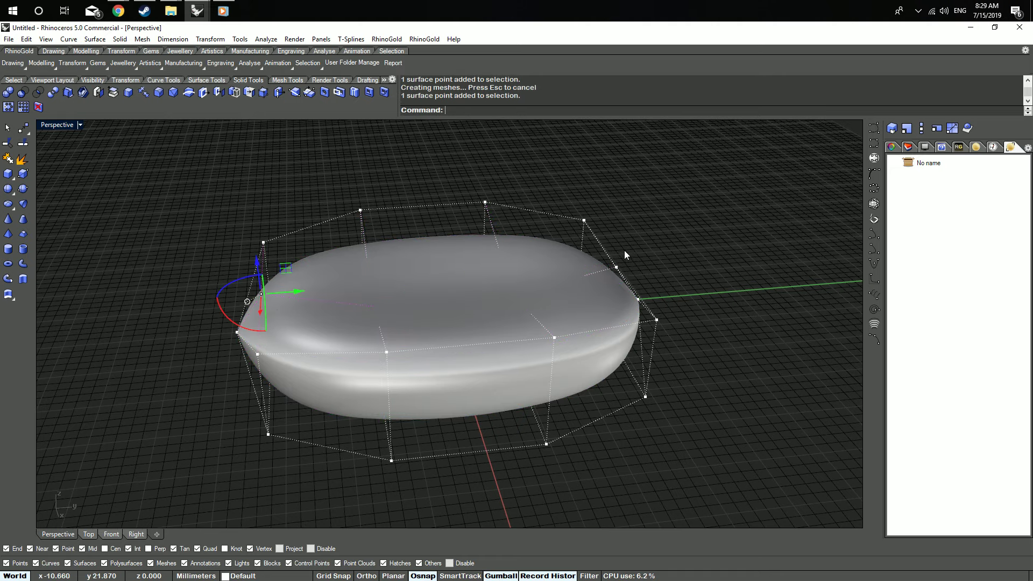
pyautogui.keyDown('shift'); pyautogui.click(616, 268); pyautogui.keyUp('shift')
pyautogui.moveTo(443, 253); pyautogui.dragTo(462, 197)
pyautogui.moveTo(392, 285); pyautogui.dragTo(480, 260, button='right')
pyautogui.press('Escape')
pyautogui.press('Escape')
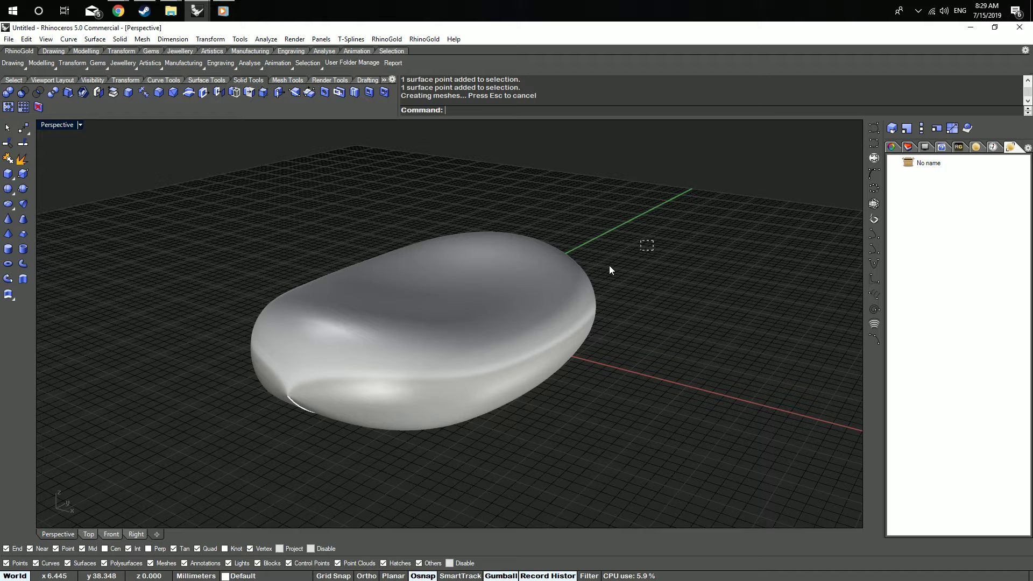
# Step: Draw a shallow upward-bulging arc about 31 mm wide across the body in the Front view, extending past both sides
pyautogui.click(562, 300)
pyautogui.moveTo(561, 303); pyautogui.dragTo(477, 263, button='right')
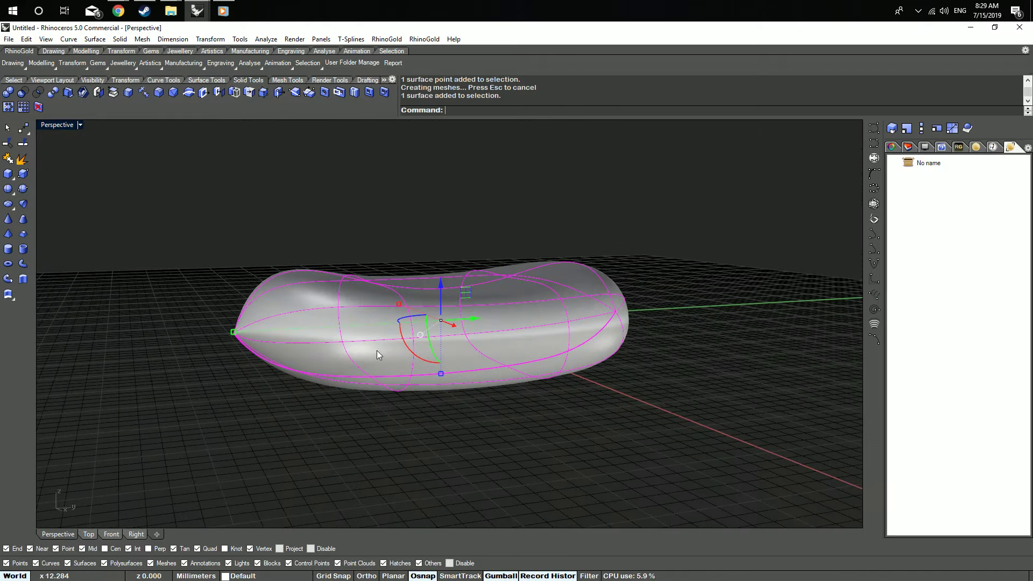
pyautogui.moveTo(270, 387); pyautogui.dragTo(160, 489, button='right')
pyautogui.click(112, 534)
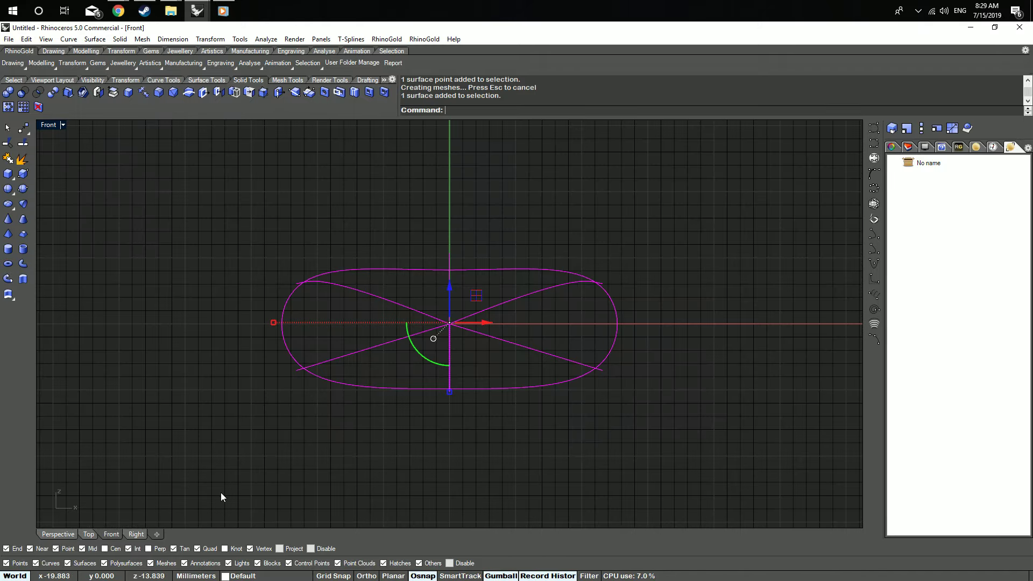
pyautogui.click(874, 339)
pyautogui.click(652, 379)
pyautogui.click(241, 379)
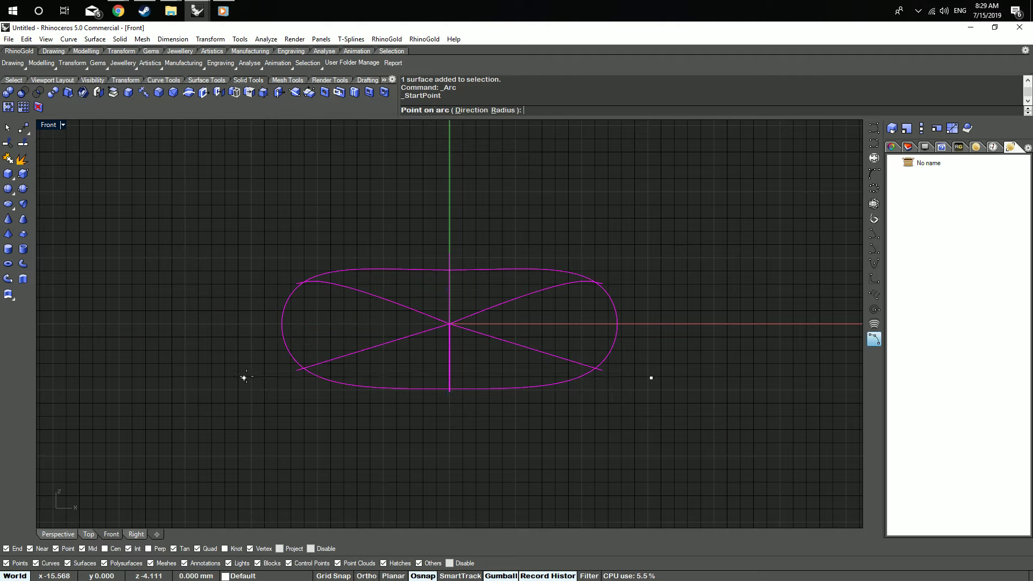
pyautogui.click(301, 348)
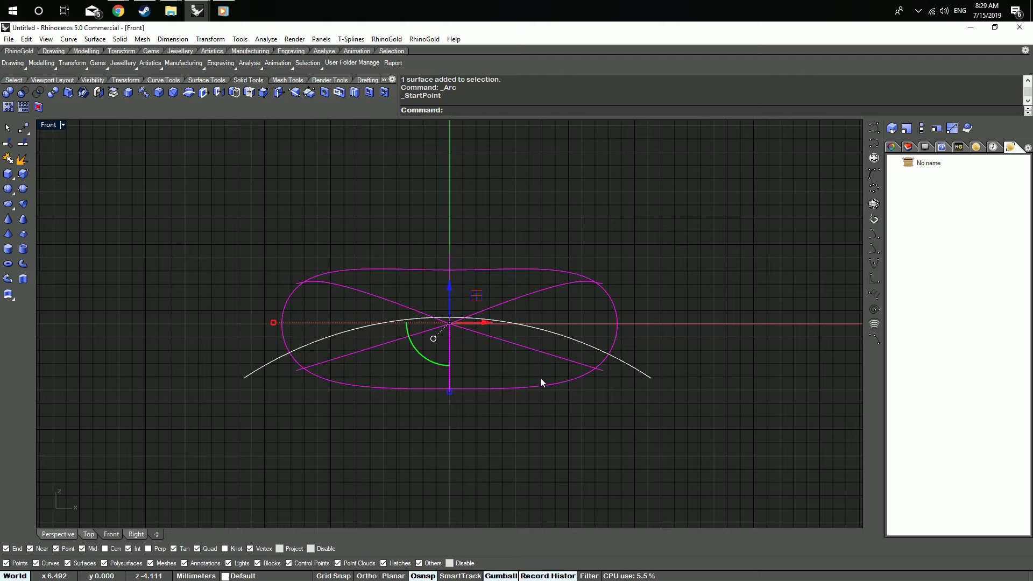
# Step: Align the arc by its vertical centre to the origin (0)
pyautogui.click(636, 368)
pyautogui.middleClick(579, 391)
pyautogui.click(608, 436)
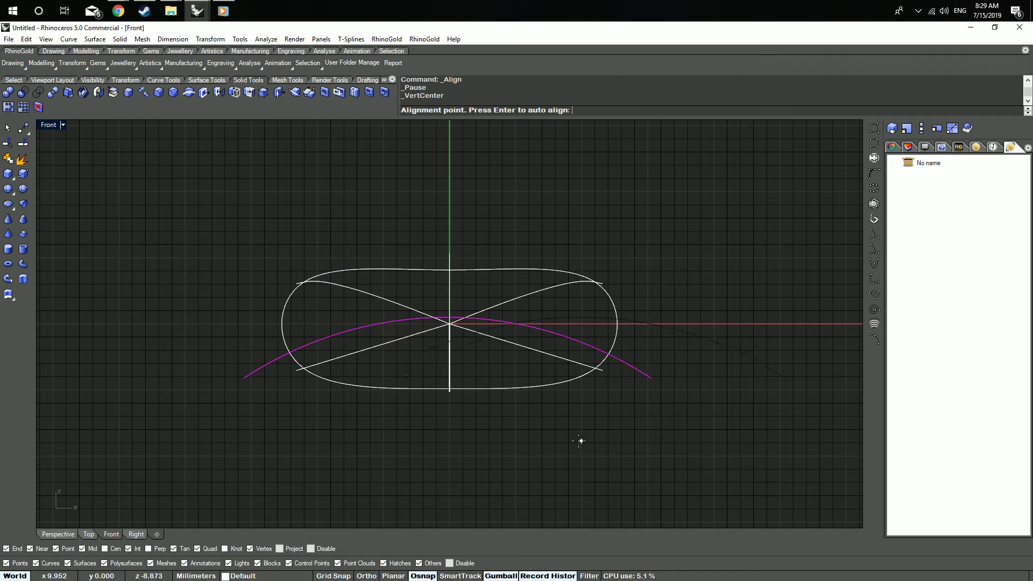
pyautogui.write('t')
pyautogui.press('Return')
pyautogui.click(461, 409)
pyautogui.middleClick(495, 441)
pyautogui.click(481, 444)
pyautogui.write('0')
pyautogui.press('Return')
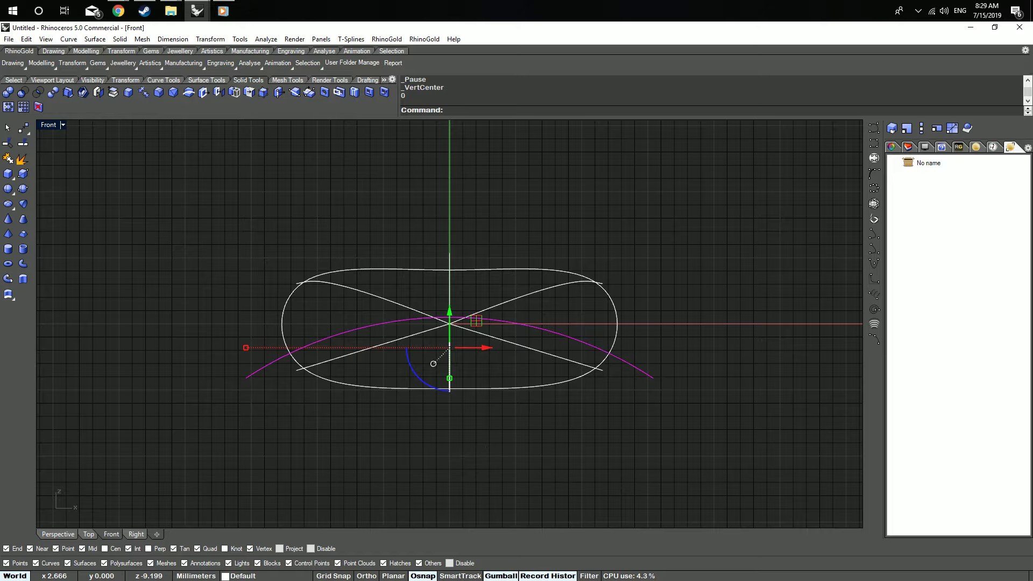
# Step: Trim away the part of the body below the arc and delete the arc
pyautogui.write('t')
pyautogui.press('Return')
pyautogui.click(408, 388)
pyautogui.press('Return')
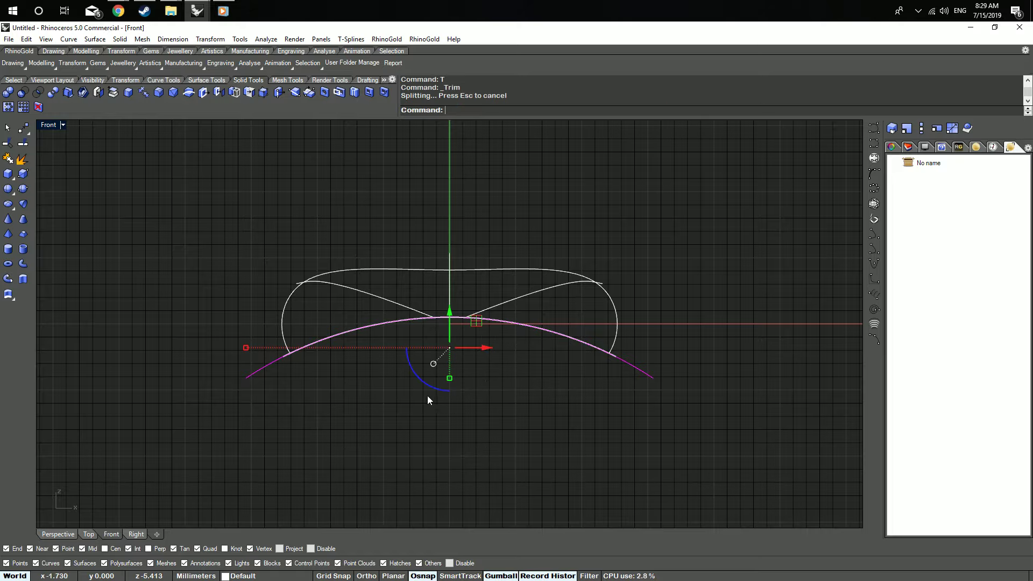
pyautogui.press('Delete')
# Step: Draw an open, loop-shaped interpolated curve through eight points over the body in the Top view
pyautogui.click(58, 534)
pyautogui.moveTo(446, 313); pyautogui.dragTo(234, 441, button='right')
pyautogui.click(331, 389)
pyautogui.click(99, 534)
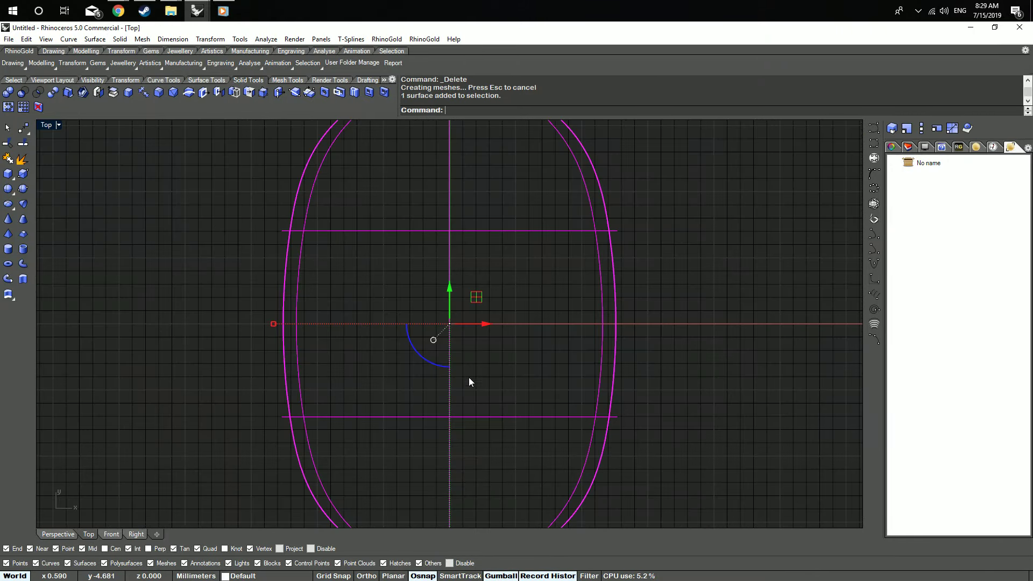
pyautogui.click(874, 143)
pyautogui.click(411, 487)
pyautogui.click(497, 460)
pyautogui.click(566, 330)
pyautogui.click(542, 172)
pyautogui.click(425, 168)
pyautogui.click(343, 281)
pyautogui.click(367, 364)
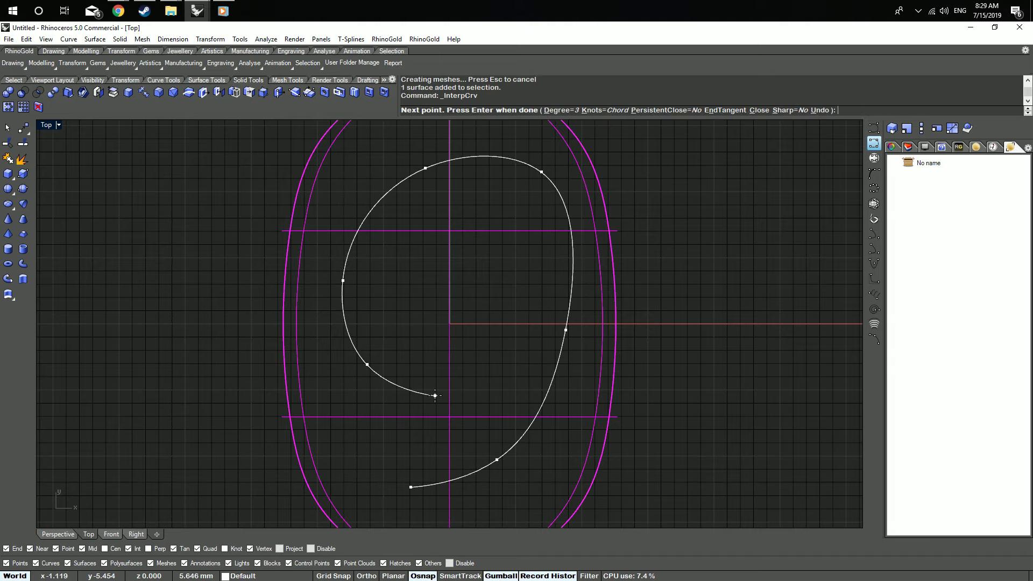
pyautogui.click(435, 395)
pyautogui.press('Return')
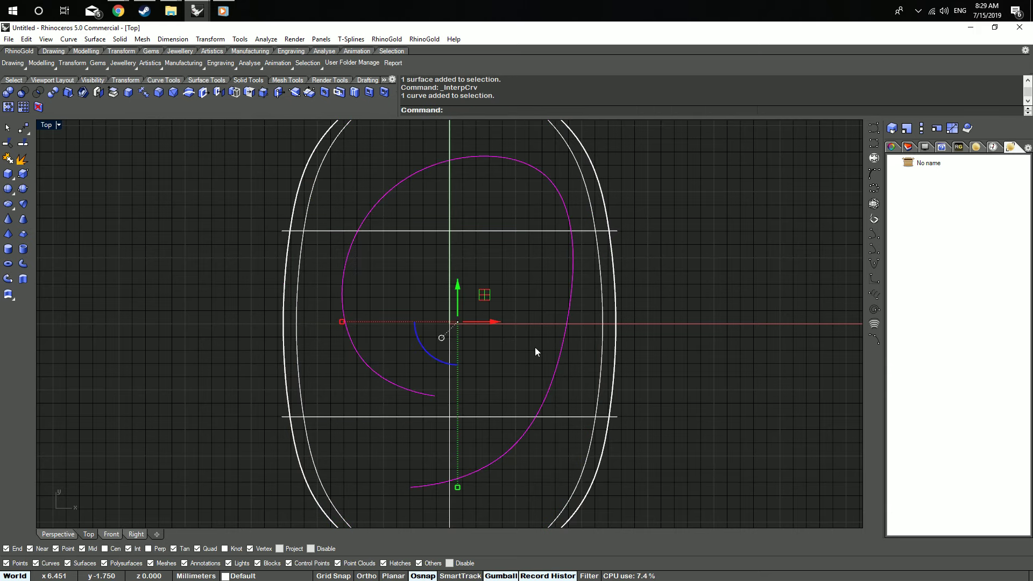
# Step: Project the loop curve onto the body's surface and delete the original flat curve
pyautogui.moveTo(673, 265); pyautogui.dragTo(527, 324)
pyautogui.click(60, 533)
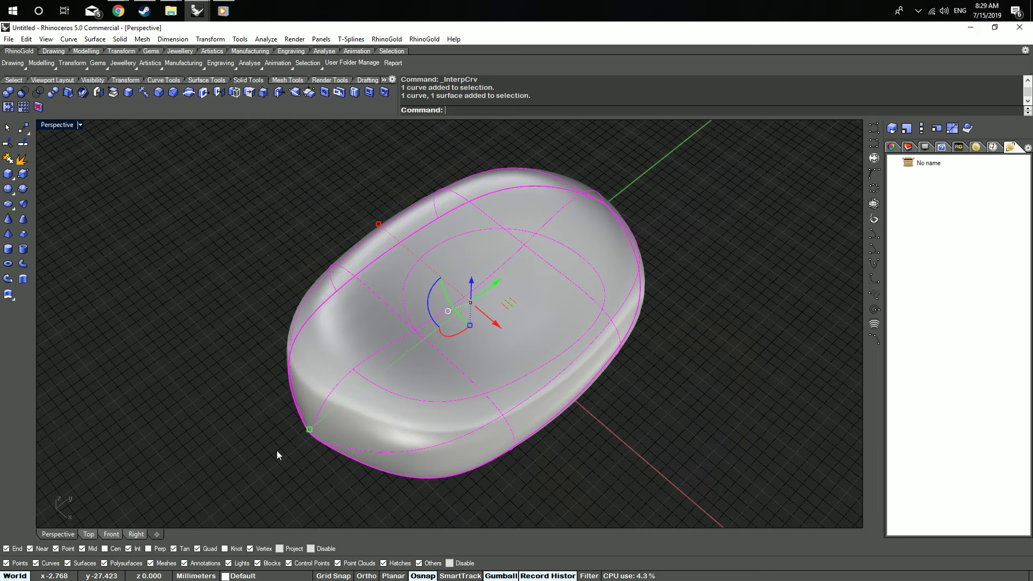
pyautogui.moveTo(277, 450); pyautogui.dragTo(439, 324, button='right')
pyautogui.middleClick(439, 326)
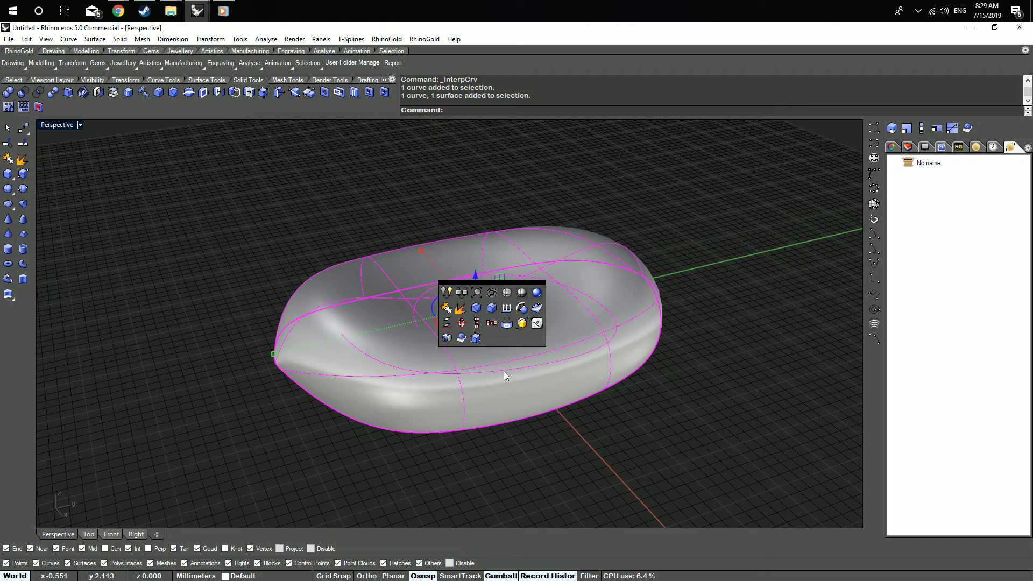
pyautogui.click(506, 325)
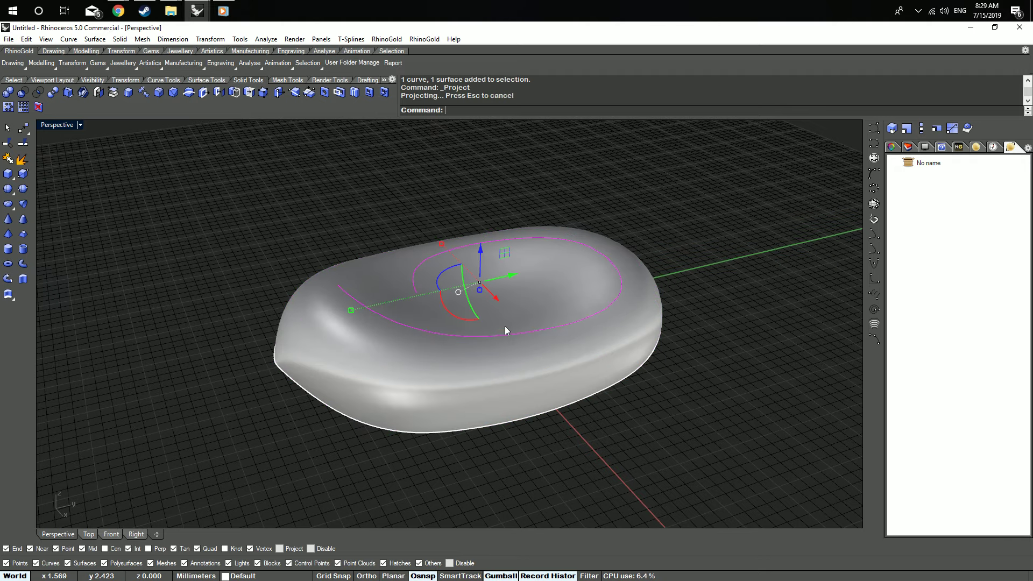
pyautogui.moveTo(507, 330); pyautogui.dragTo(538, 340, button='right')
pyautogui.click(555, 339)
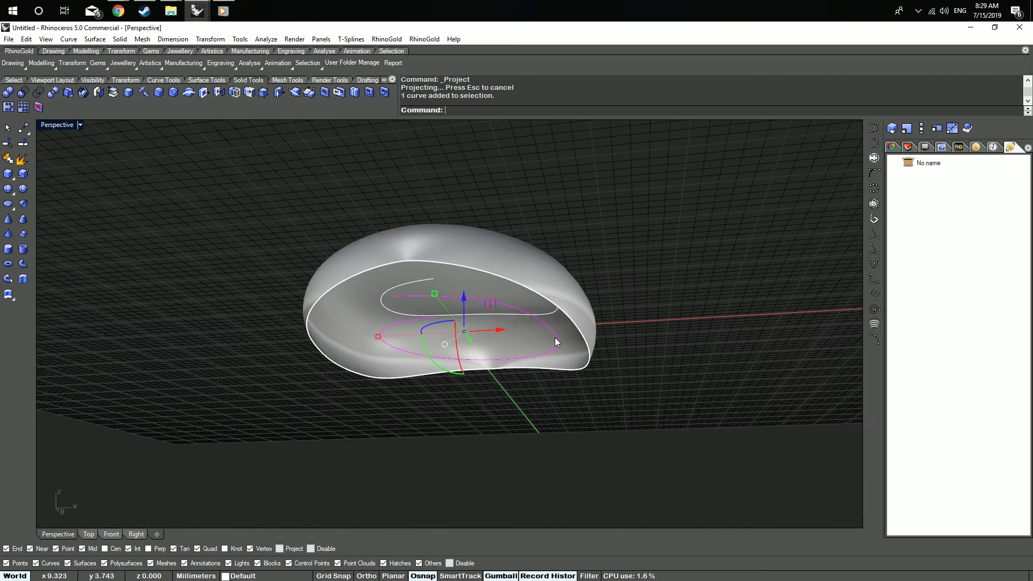
pyautogui.press('Delete')
# Step: Move the body together with its projected curve along the Y axis, clear of the origin
pyautogui.moveTo(570, 232); pyautogui.dragTo(484, 327, button='right')
pyautogui.hotkey('ctrl', 'a')
pyautogui.moveTo(509, 315); pyautogui.dragTo(627, 277)
pyautogui.press('Escape')
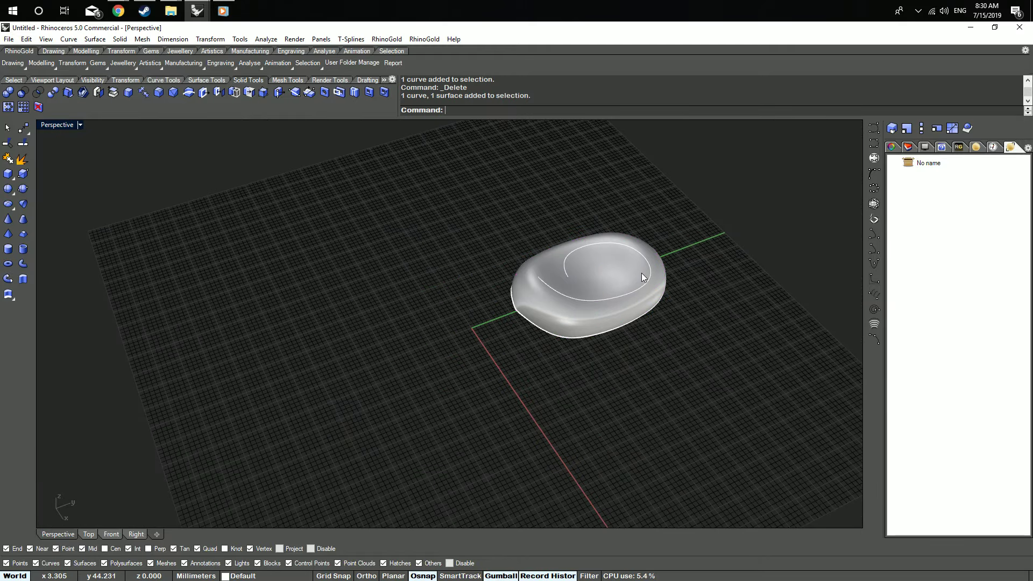
# Step: Create a small sphere centred at the origin, beside the moved body
pyautogui.scroll(5, 473, 350)
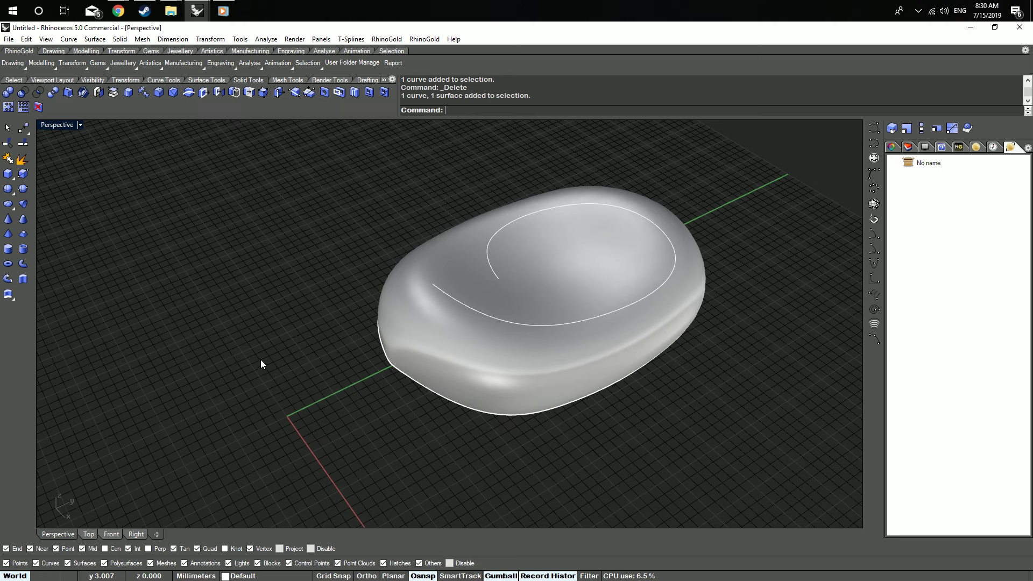
pyautogui.click(9, 189)
pyautogui.write('0')
pyautogui.press('Return')
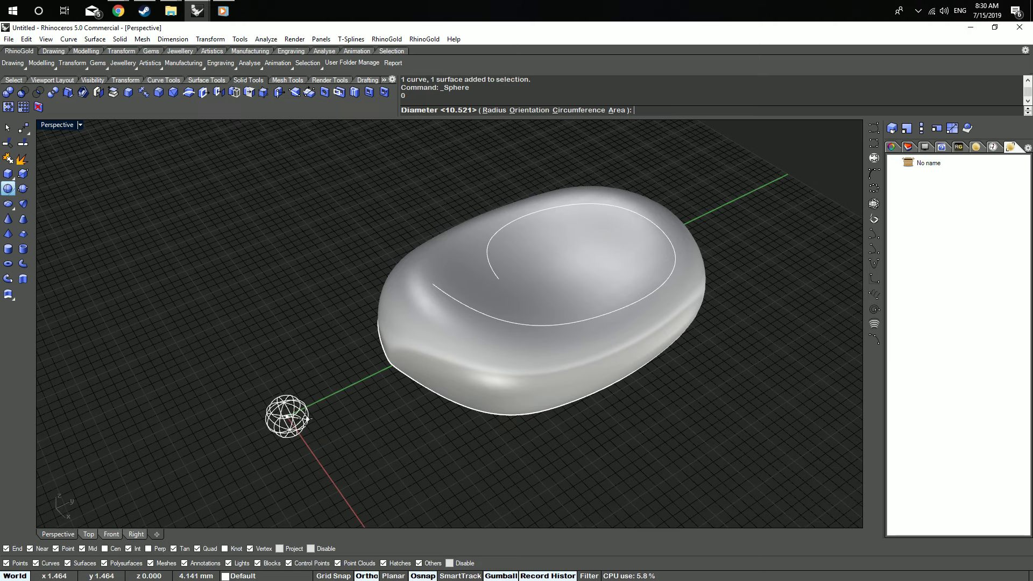
pyautogui.click(301, 413)
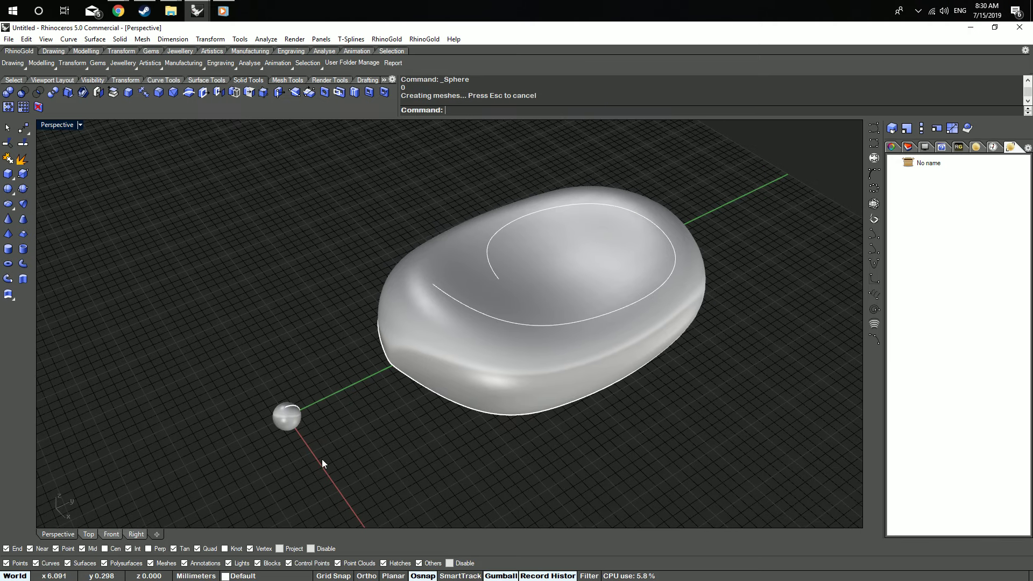
# Step: Array the sphere along the loop curve on the body's surface, with base point 0 and the curve divided into 20 objects
pyautogui.click(291, 417)
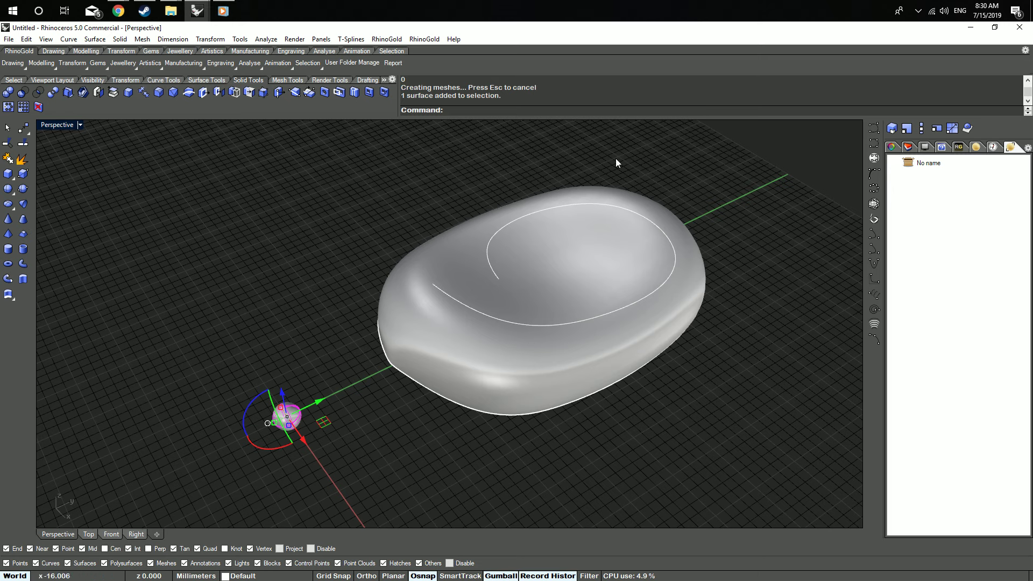
pyautogui.middleClick(686, 128)
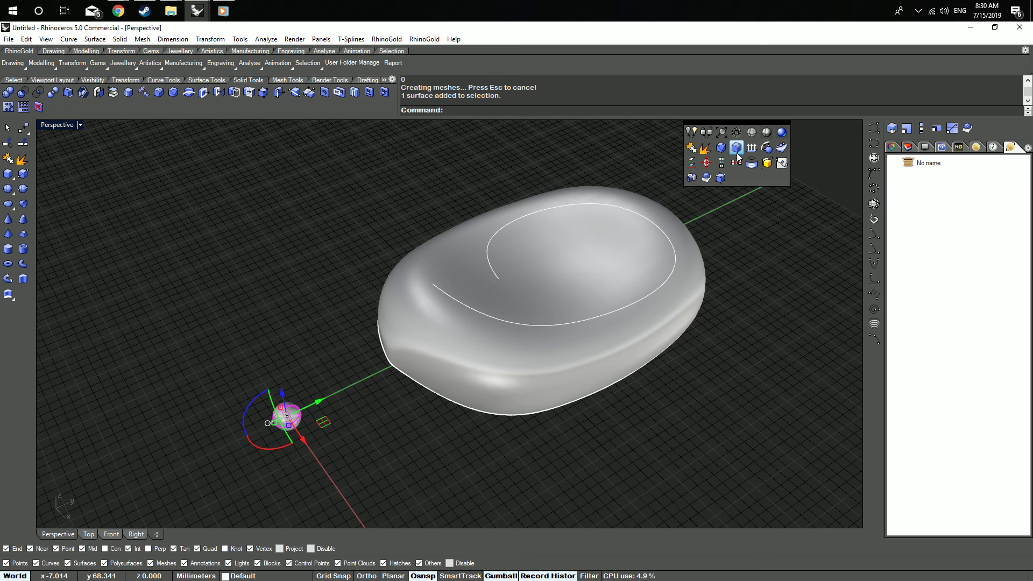
pyautogui.click(782, 163)
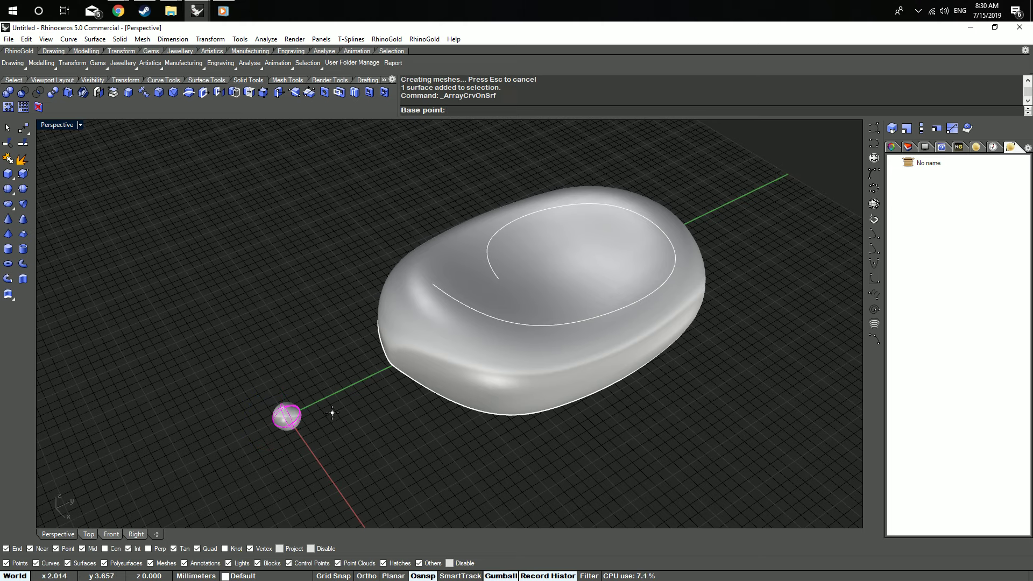
pyautogui.write('0')
pyautogui.press('Return')
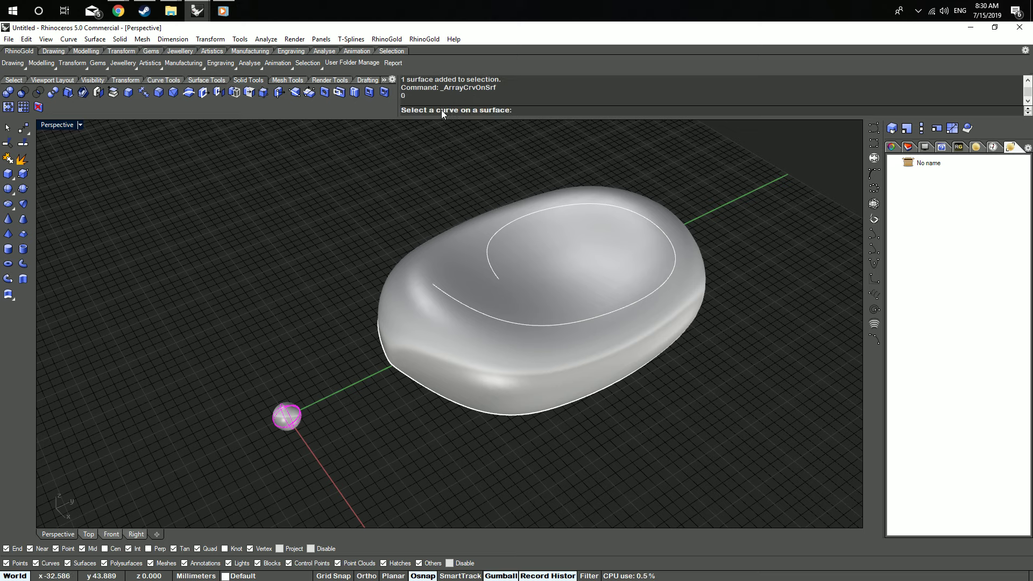
pyautogui.click(449, 292)
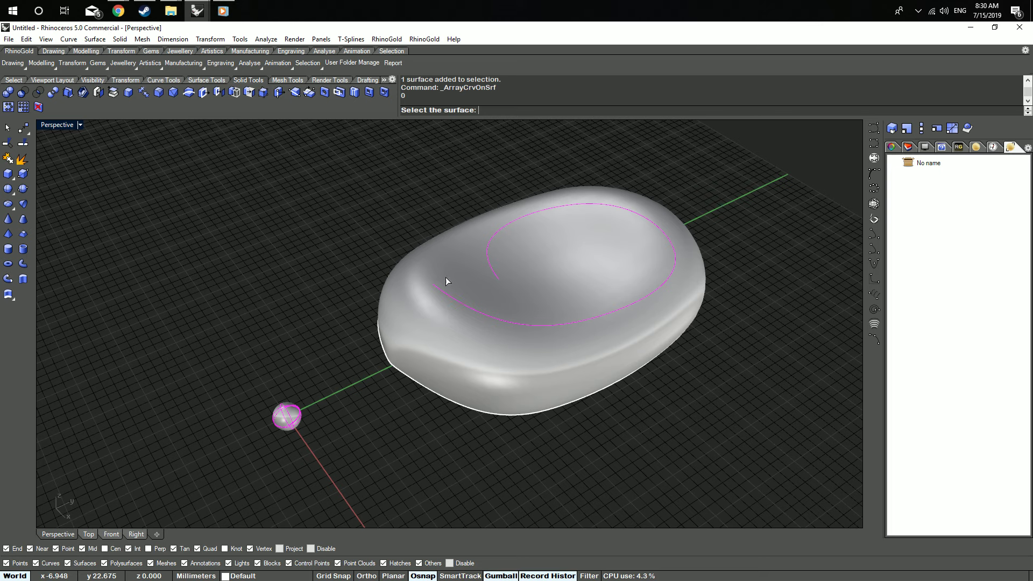
pyautogui.click(474, 322)
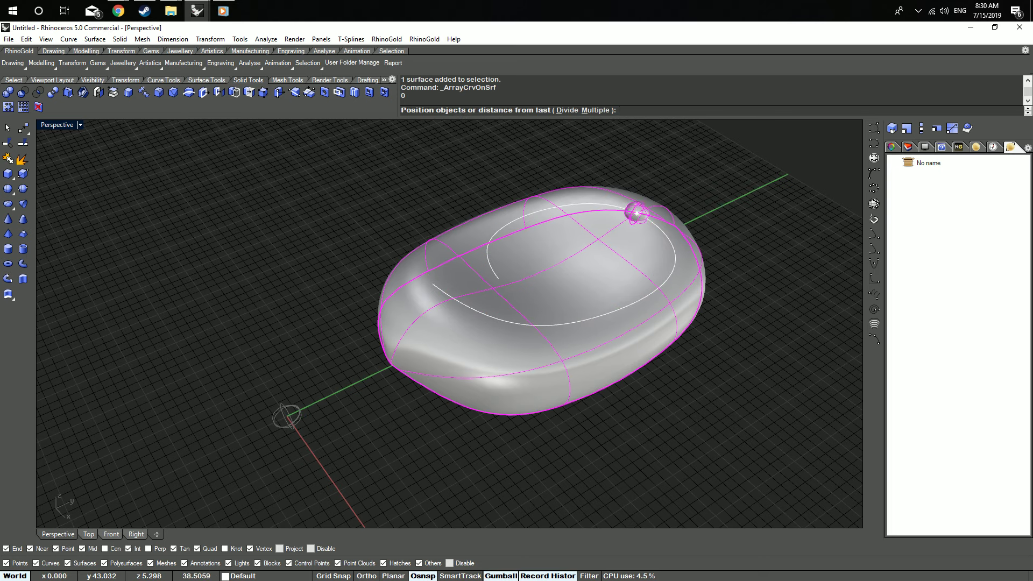
pyautogui.click(567, 110)
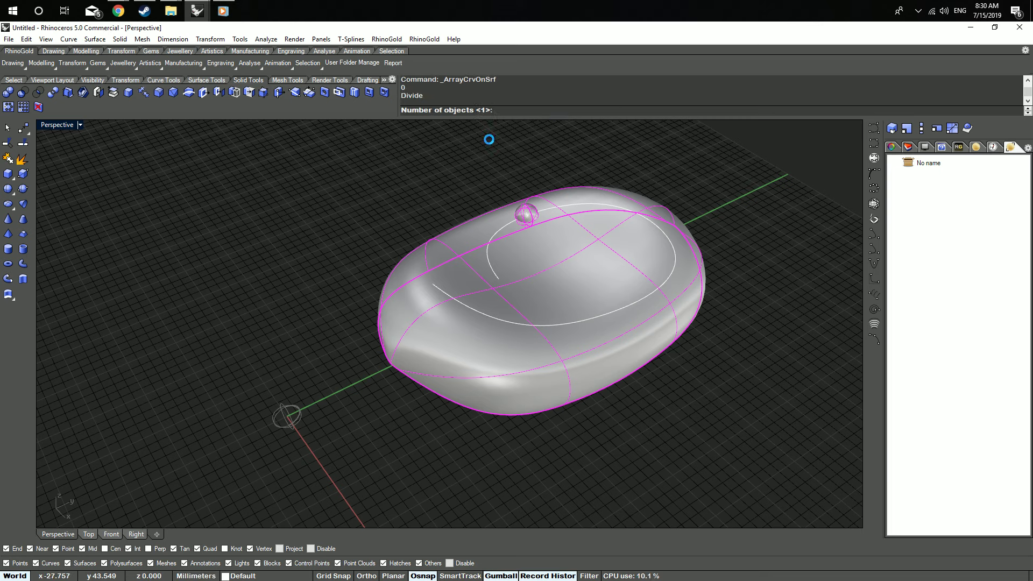
pyautogui.press('Return')
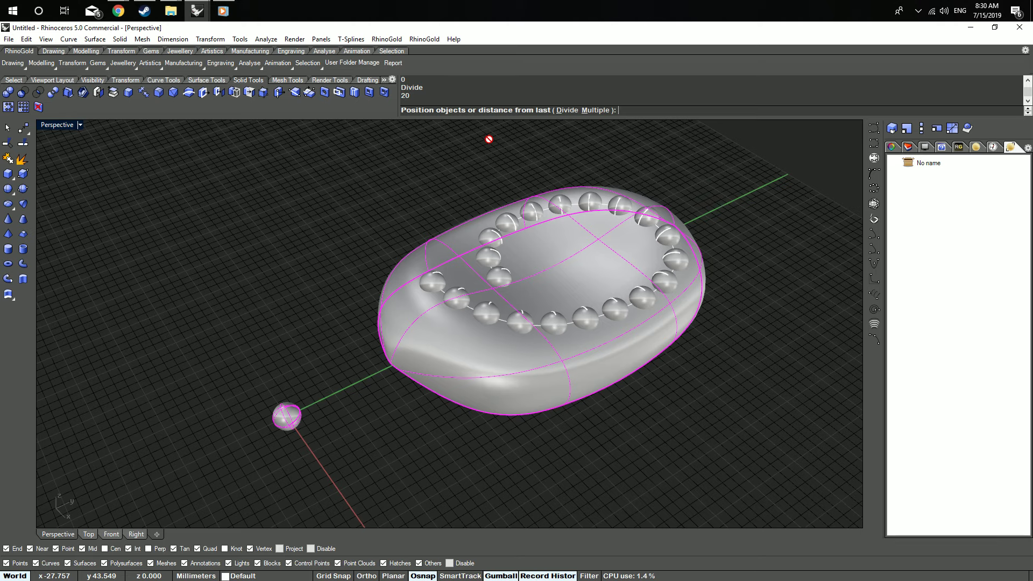
pyautogui.moveTo(489, 140); pyautogui.dragTo(478, 286, button='right')
pyautogui.rightClick(472, 296)
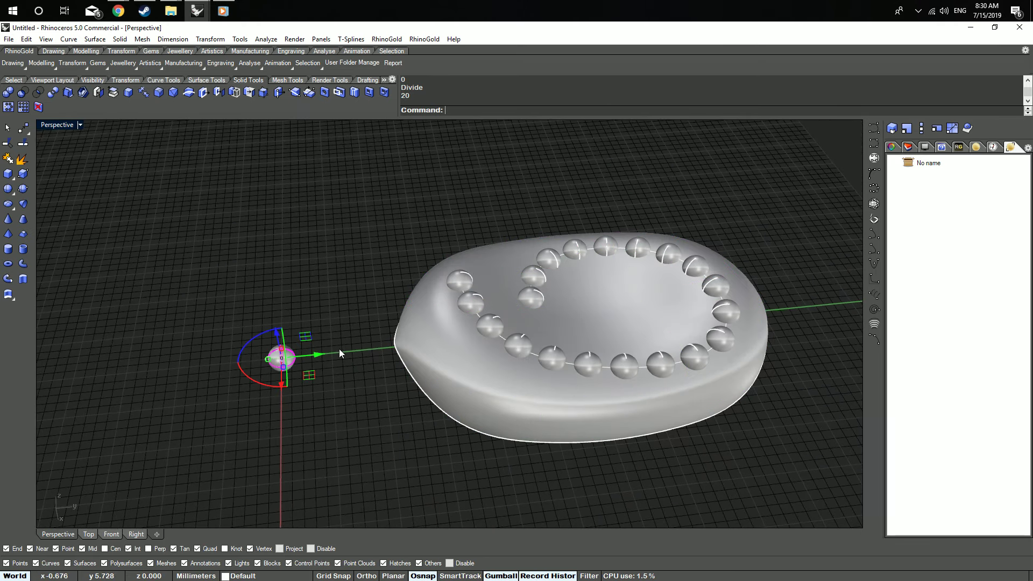
# Step: Undo the sphere array and delete the original sphere at the origin
pyautogui.hotkey('ctrl', 'z')
pyautogui.moveTo(330, 364); pyautogui.dragTo(338, 379, button='right')
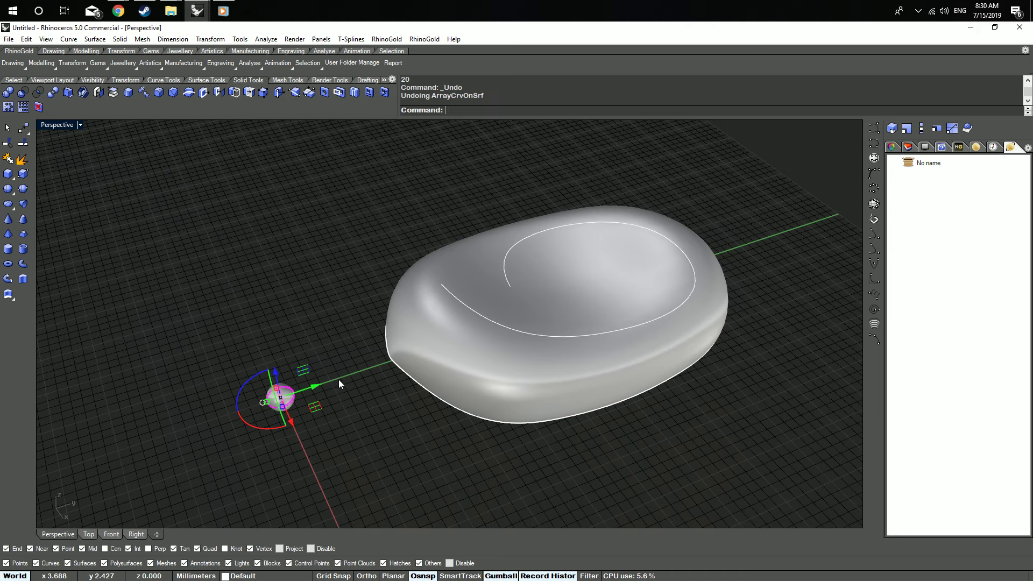
pyautogui.click(318, 432)
pyautogui.click(280, 397)
pyautogui.press('Delete')
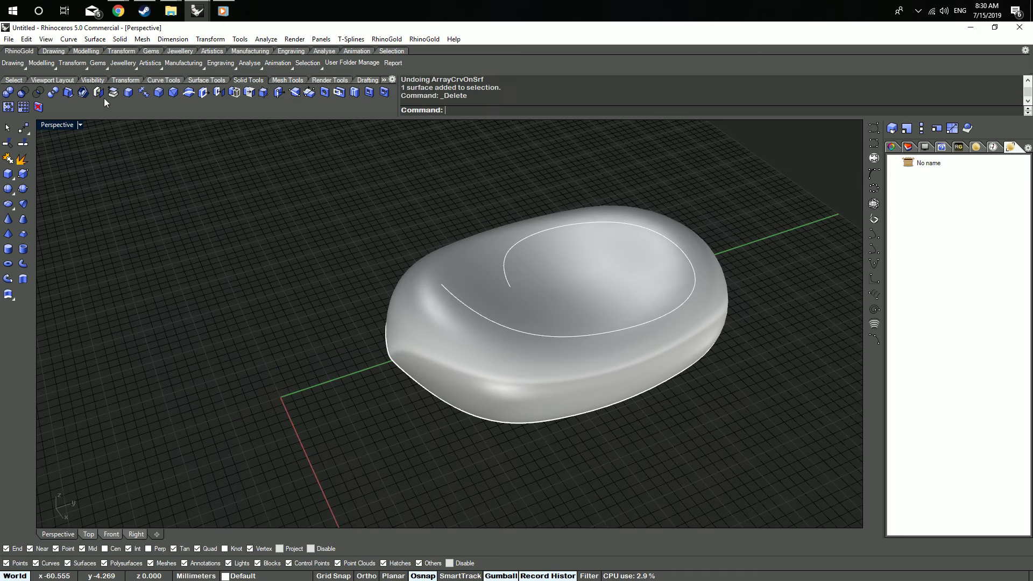
# Step: Create a brilliant-cut diamond gem with a 2 mm diameter at the origin using Gem Studio
pyautogui.scroll(-4, 32, 67)
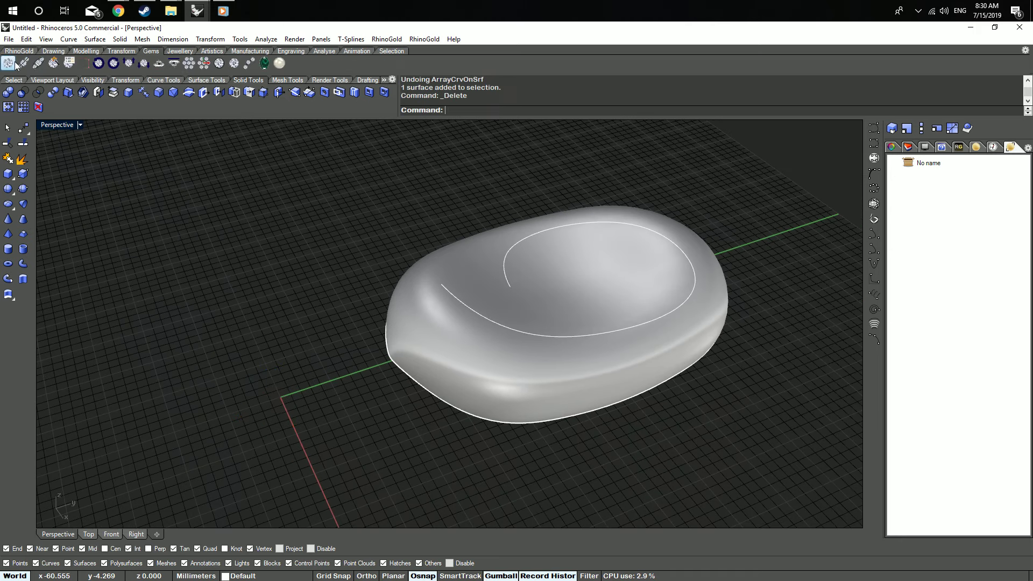
pyautogui.click(9, 64)
pyautogui.write('2')
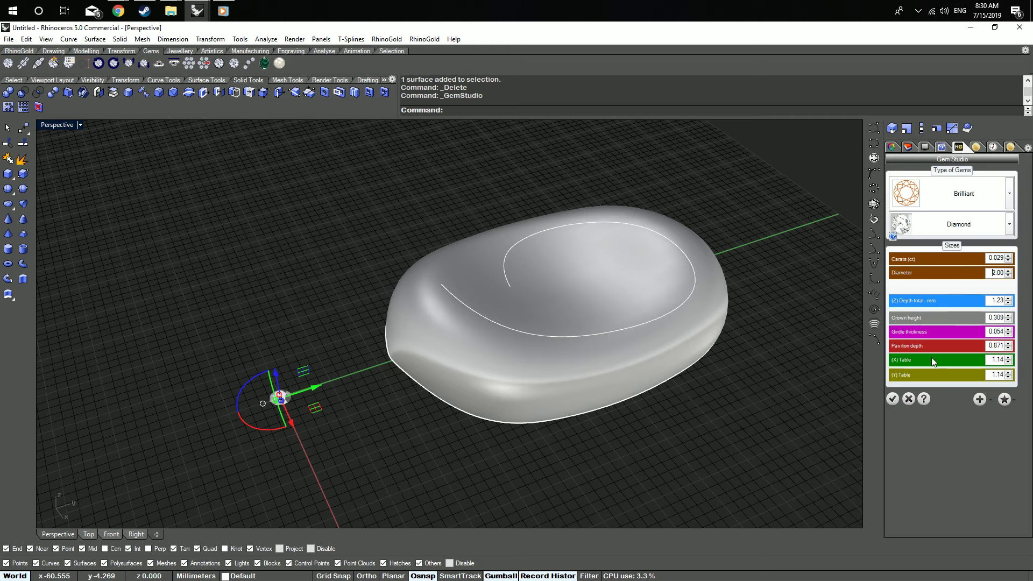
pyautogui.click(893, 399)
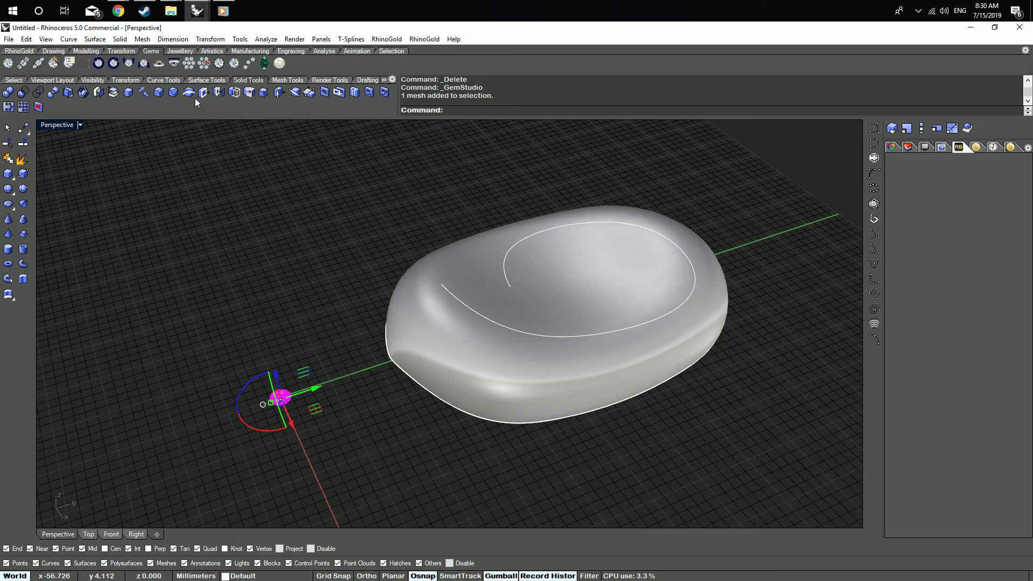
# Step: Array the gem along the loop curve on the body's surface, with base point 0 and the curve divided into 30 objects
pyautogui.click(203, 56)
pyautogui.moveTo(345, 418); pyautogui.dragTo(345, 401, button='right')
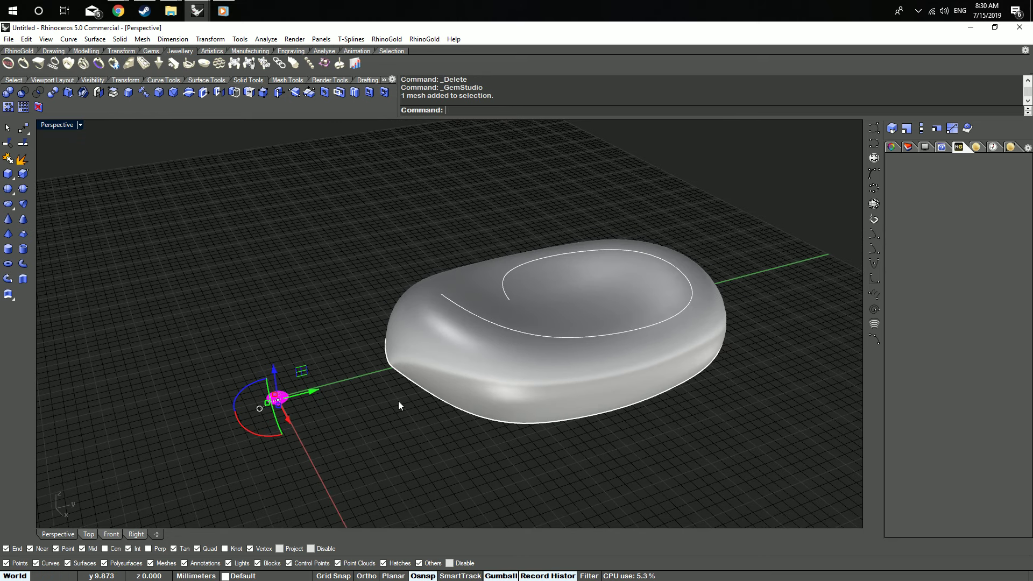
pyautogui.middleClick(346, 398)
pyautogui.click(443, 411)
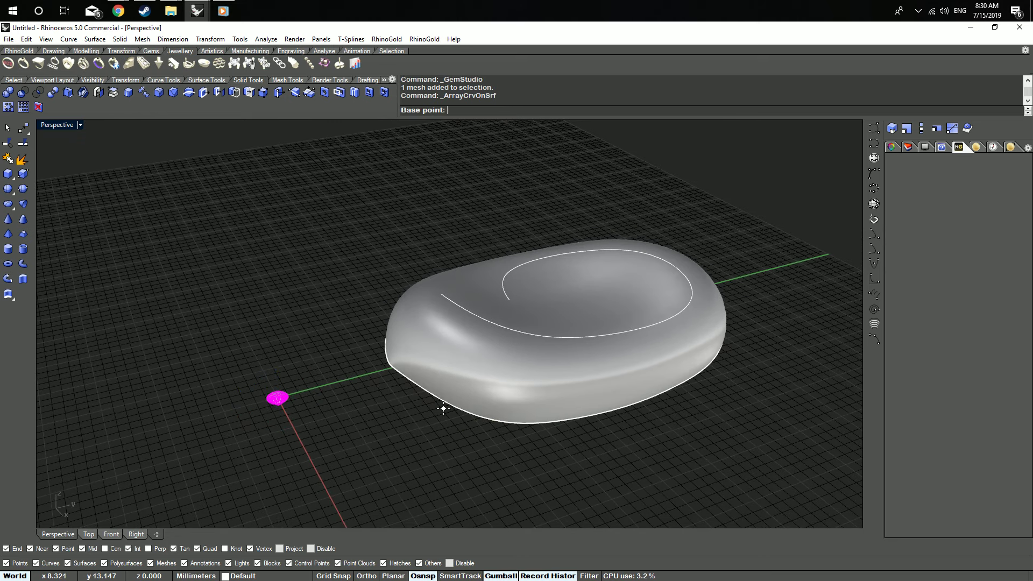
pyautogui.write('0')
pyautogui.press('Return')
pyautogui.click(451, 306)
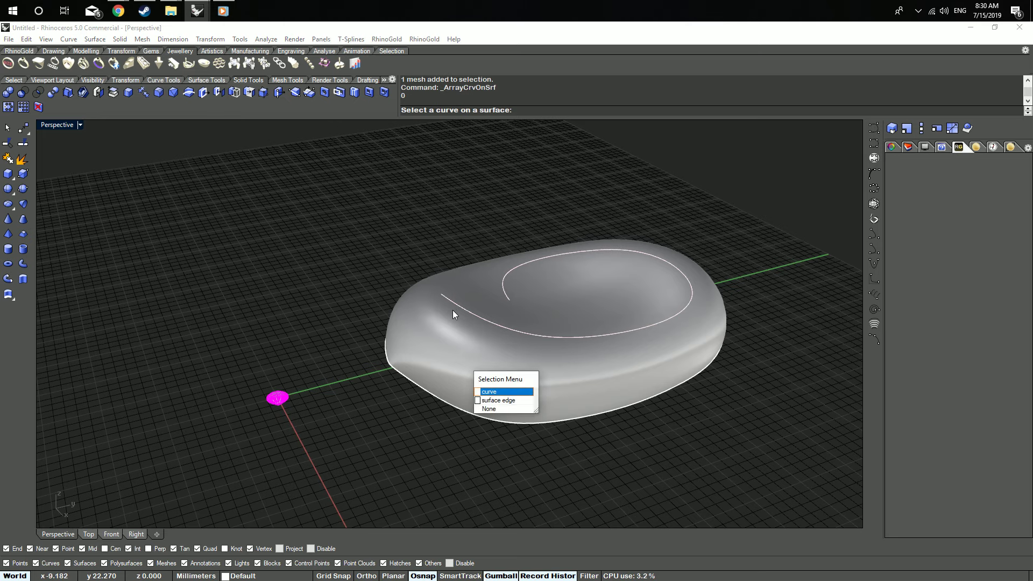
pyautogui.click(455, 321)
pyautogui.click(457, 324)
pyautogui.moveTo(501, 310); pyautogui.dragTo(508, 360, button='right')
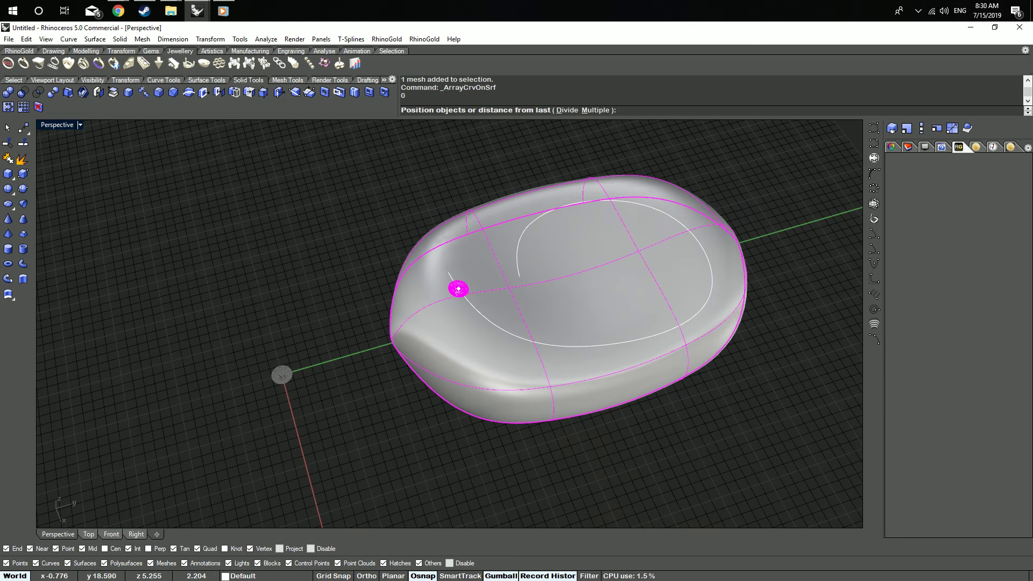
pyautogui.write('d')
pyautogui.press('Return')
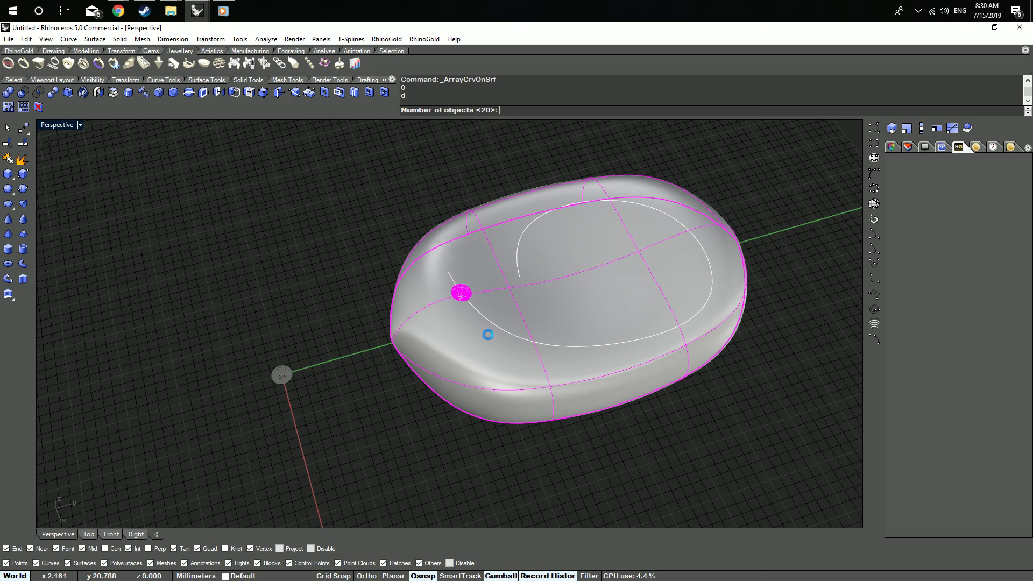
pyautogui.write('30')
pyautogui.press('Return')
pyautogui.press('Return')
pyautogui.moveTo(499, 328); pyautogui.dragTo(440, 389, button='right')
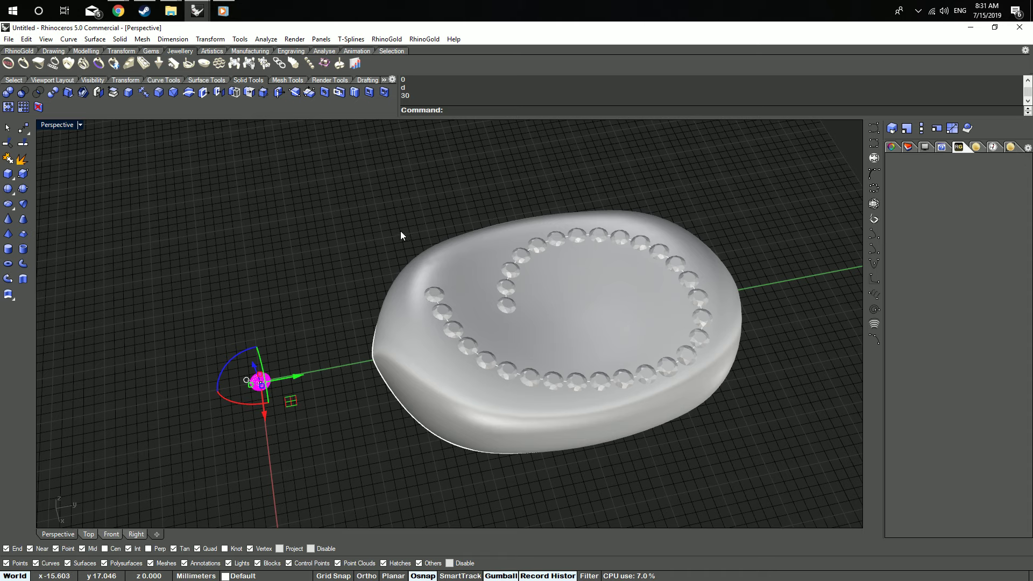
# Step: Undo the 30-gem array and array the gem along the surface curve again, with base point 0 and 32 objects
pyautogui.hotkey('ctrl', 'z')
pyautogui.middleClick(296, 230)
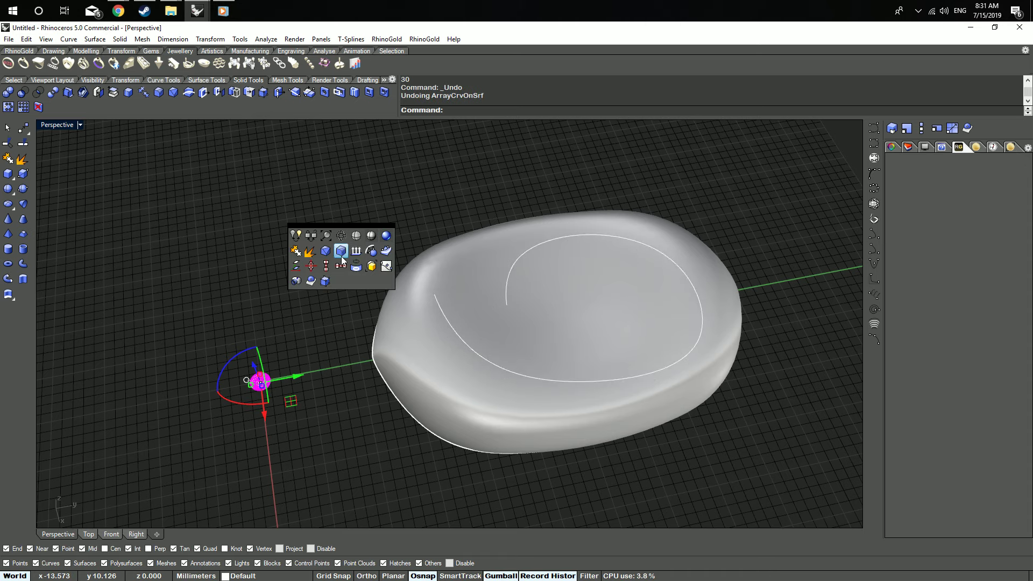
pyautogui.click(387, 267)
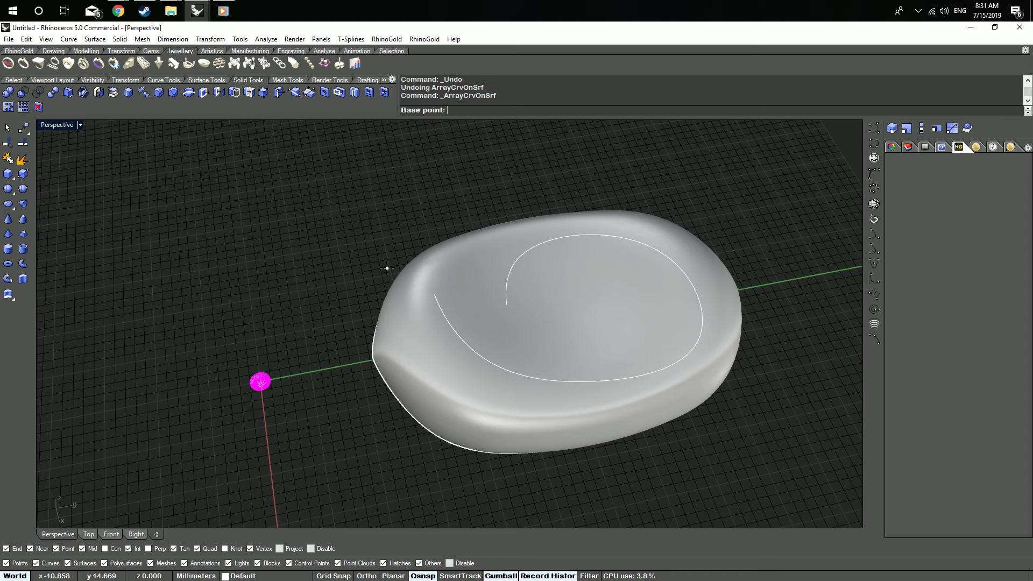
pyautogui.write('0')
pyautogui.press('Return')
pyautogui.click(436, 301)
pyautogui.click(444, 319)
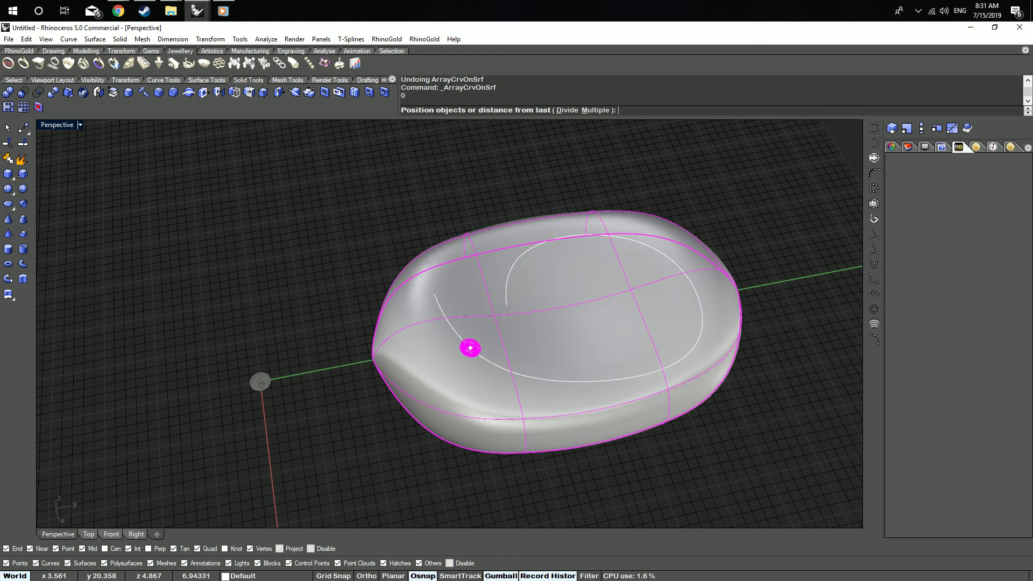
pyautogui.scroll(5, 498, 350)
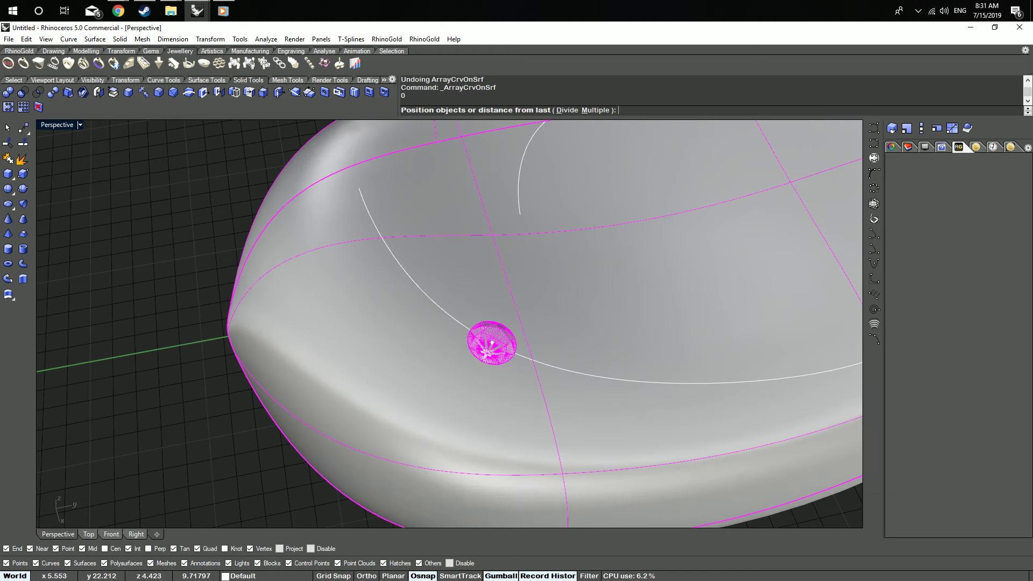
pyautogui.write('f')
pyautogui.press('Return')
pyautogui.scroll(-4, 453, 323)
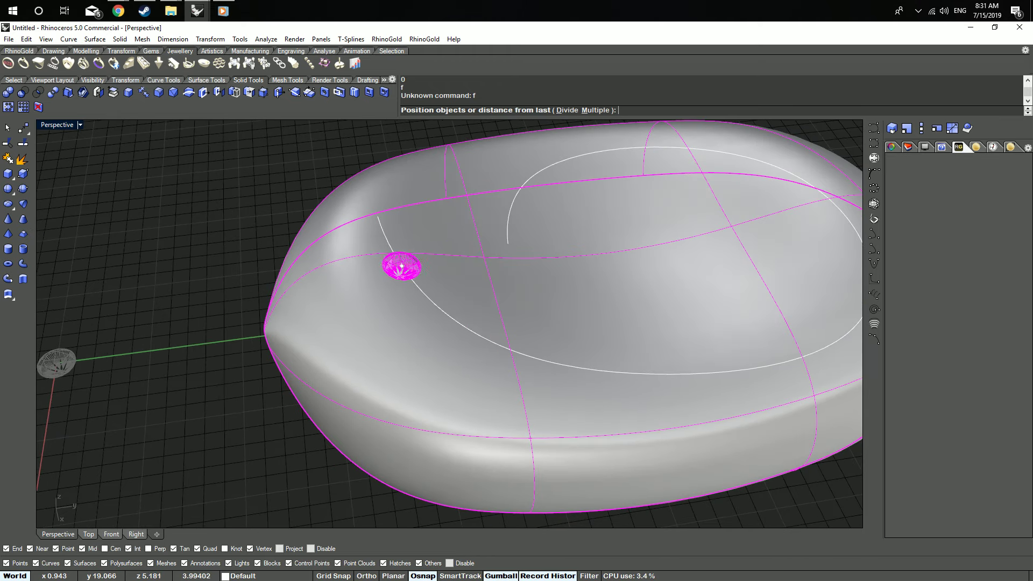
pyautogui.click(567, 110)
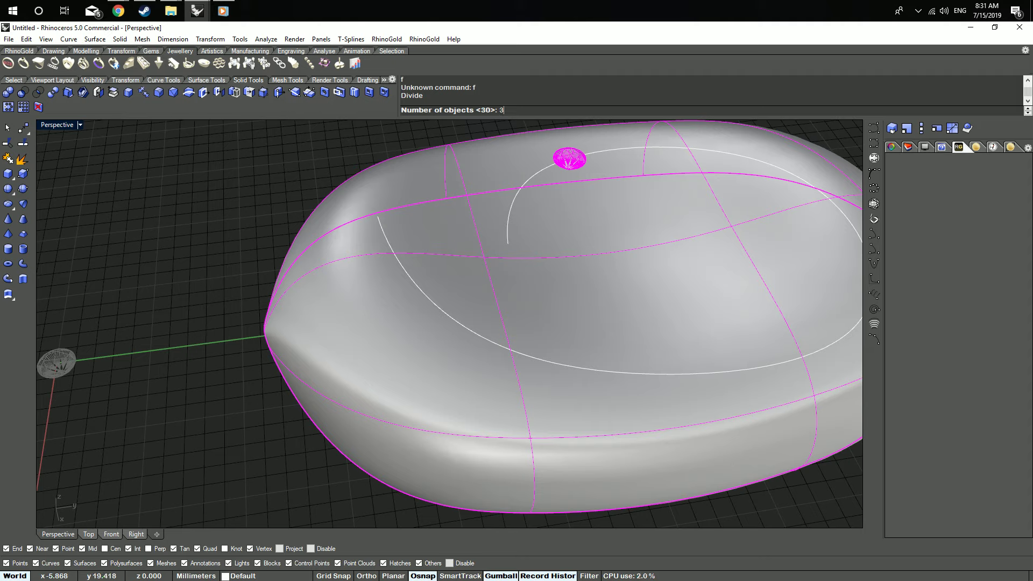
pyautogui.press('Return')
pyautogui.rightClick(530, 332)
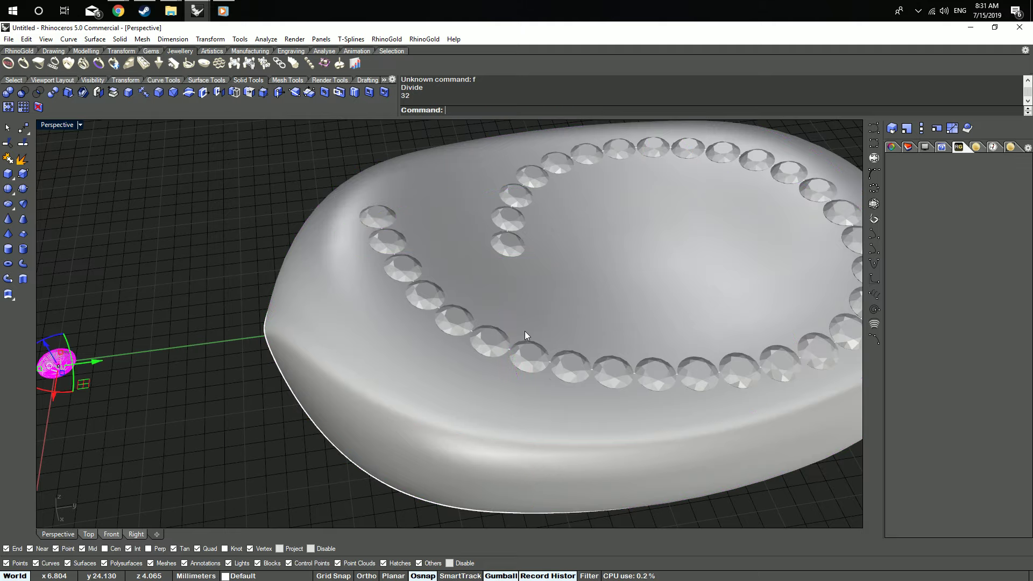
# Step: Examine the row of gems on the body from several angles and distances, and deselect the original gem
pyautogui.scroll(5, 512, 356)
pyautogui.moveTo(513, 356); pyautogui.dragTo(454, 302, button='right')
pyautogui.scroll(-3, 528, 333)
pyautogui.scroll(-2, 454, 302)
pyautogui.moveTo(538, 321); pyautogui.dragTo(563, 340, button='right')
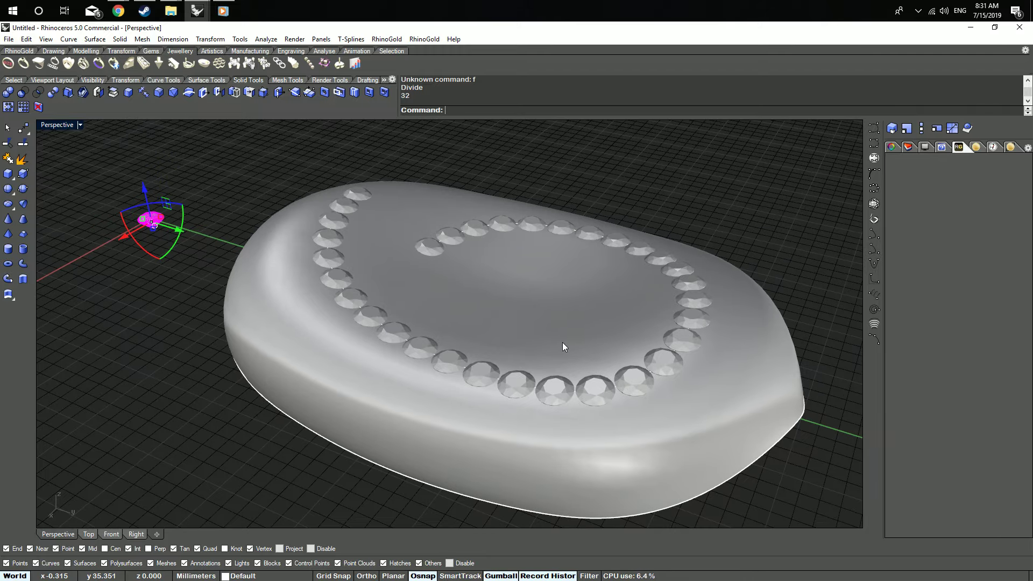
pyautogui.scroll(-5, 558, 336)
pyautogui.moveTo(557, 336); pyautogui.dragTo(561, 321, button='right')
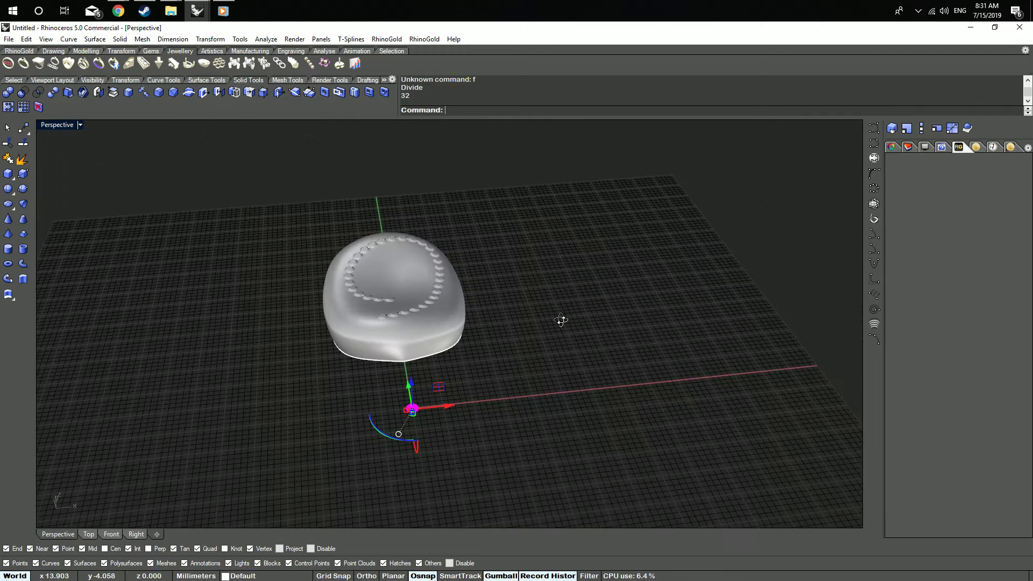
pyautogui.moveTo(493, 378); pyautogui.dragTo(521, 374, button='right')
pyautogui.scroll(4, 521, 401)
pyautogui.press('Escape')
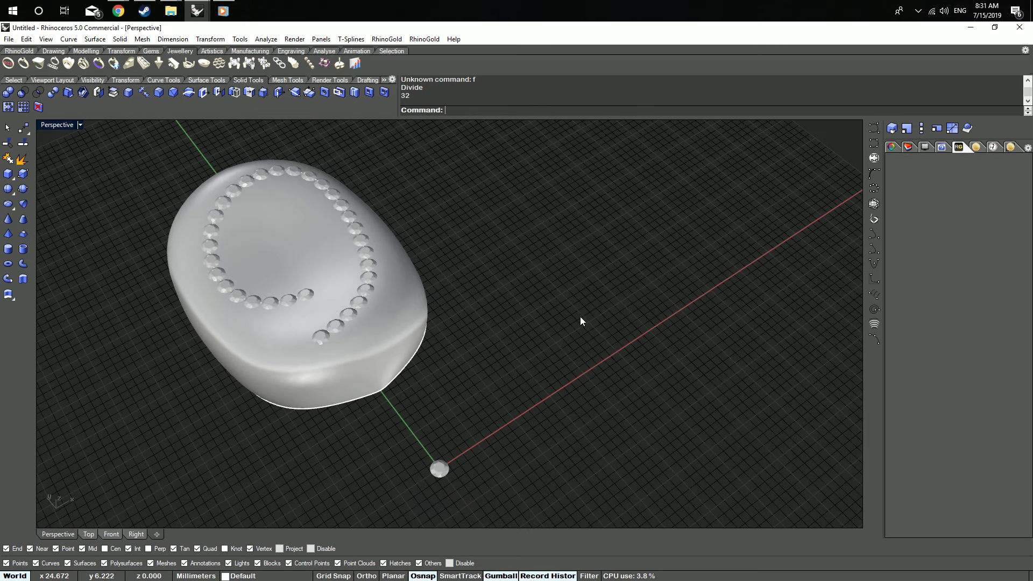
# Step: Create the text "You can set anything just like this on any surface" as curves, 1.5 mm high, beside the red axis near the origin
pyautogui.write('TextObject')
pyautogui.press('Return')
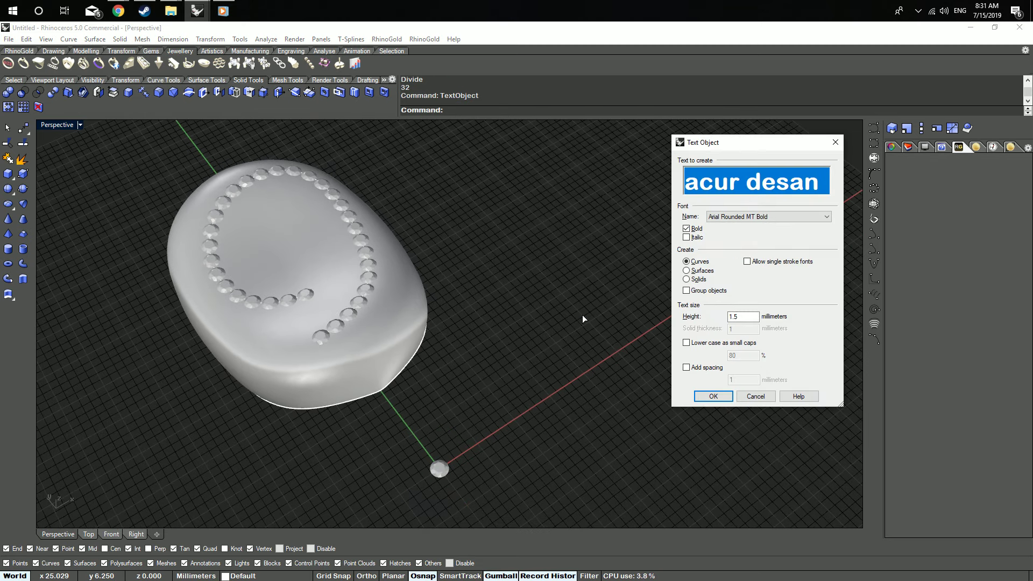
pyautogui.write('You ca')
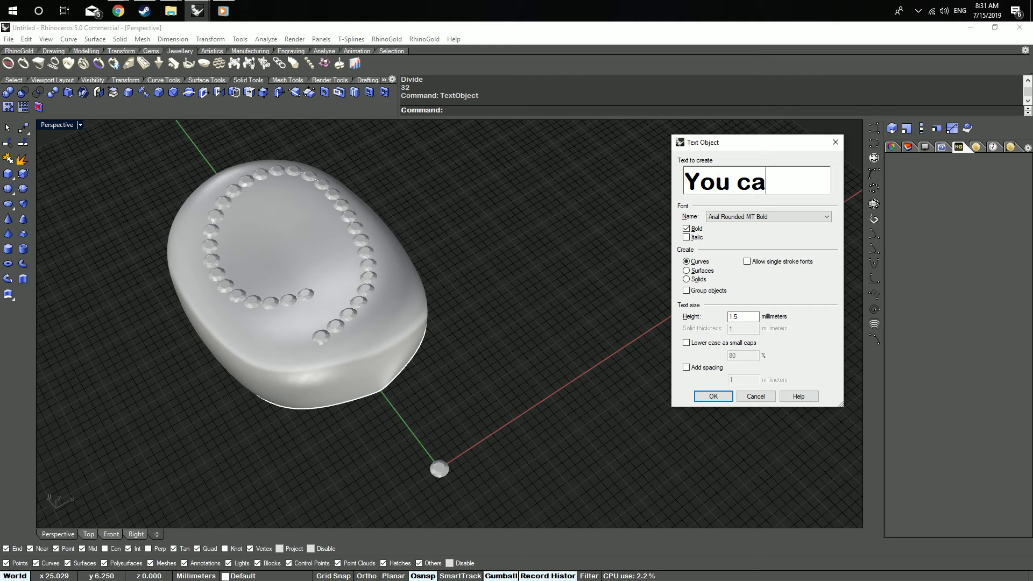
pyautogui.write('n set anything')
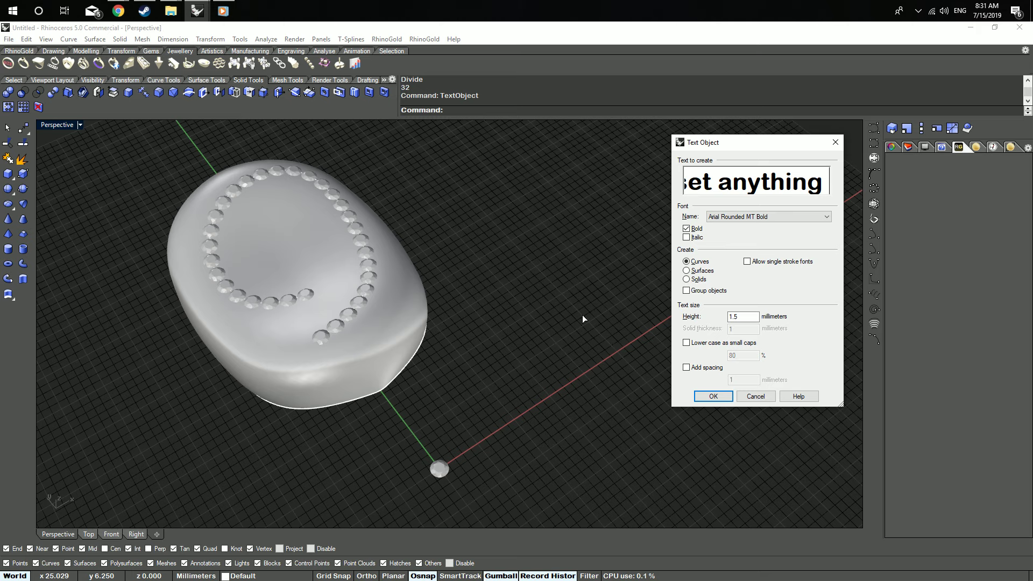
pyautogui.write(' just')
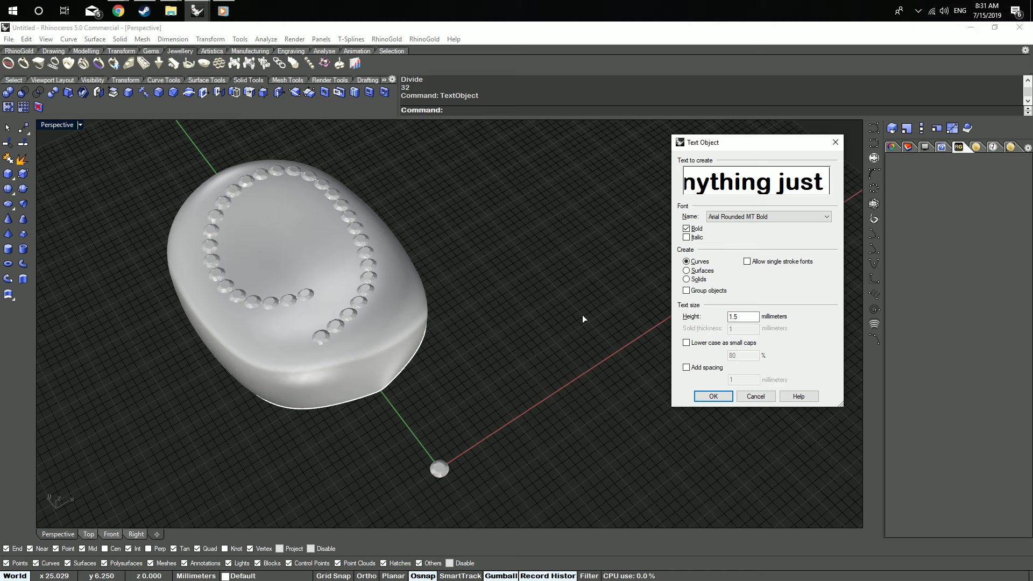
pyautogui.write(' like this')
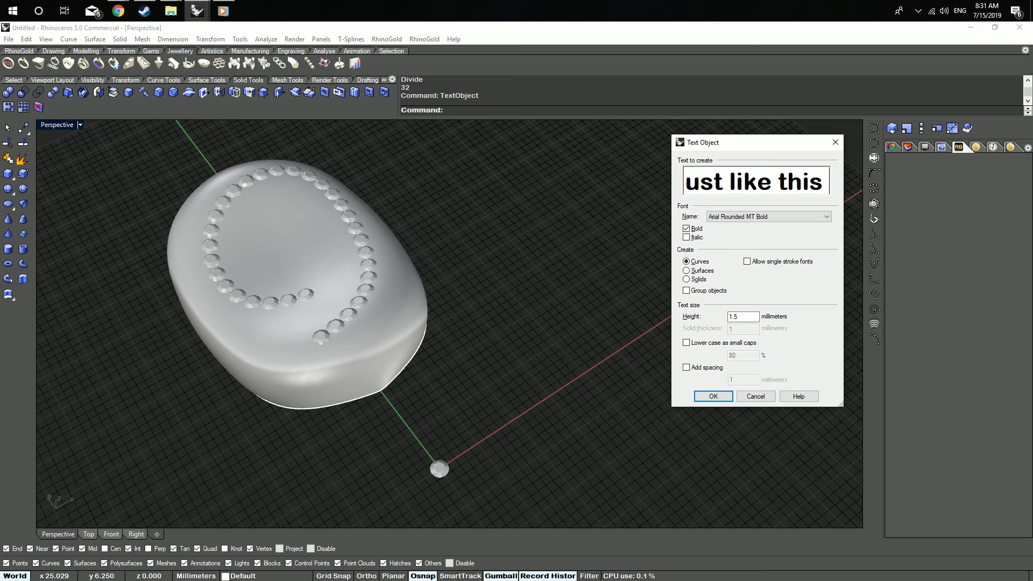
pyautogui.write(' on any s')
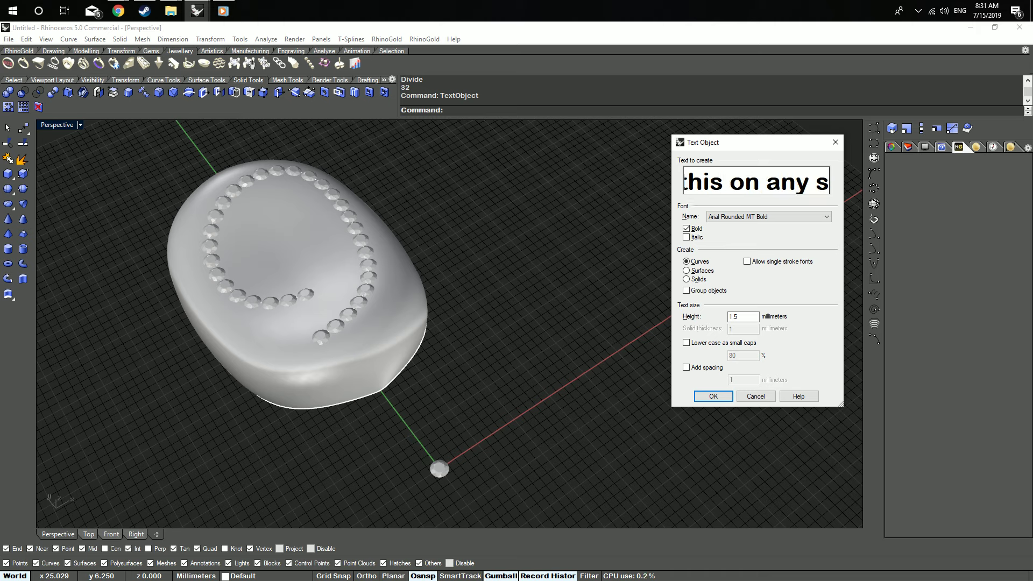
pyautogui.write('urface')
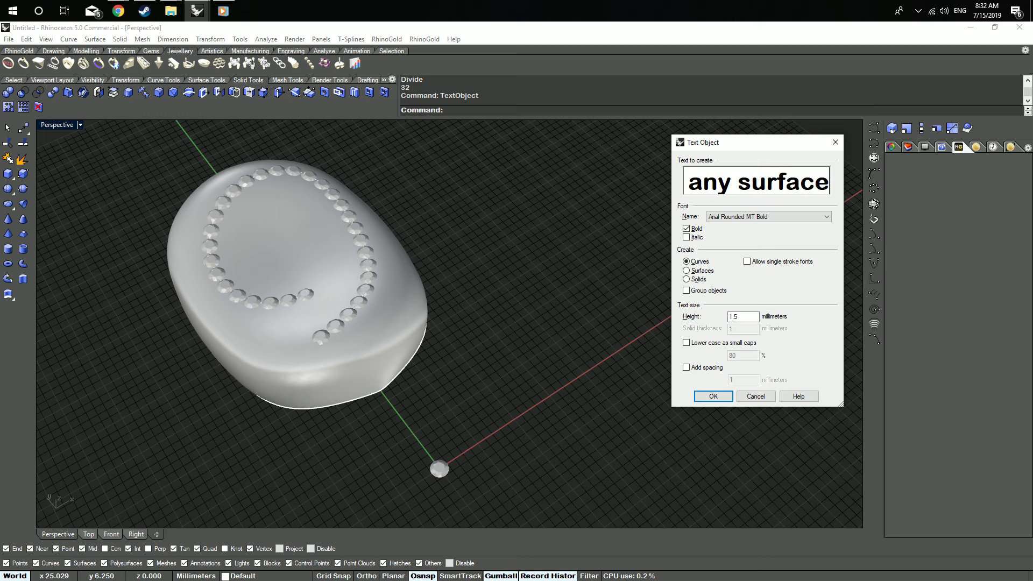
pyautogui.press('Return')
pyautogui.click(426, 434)
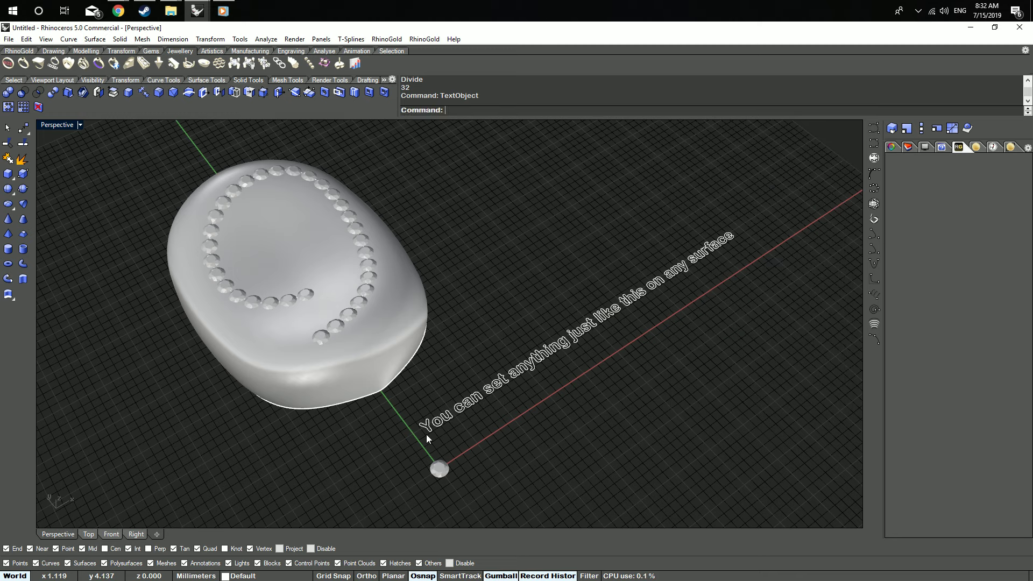
pyautogui.scroll(5, 623, 403)
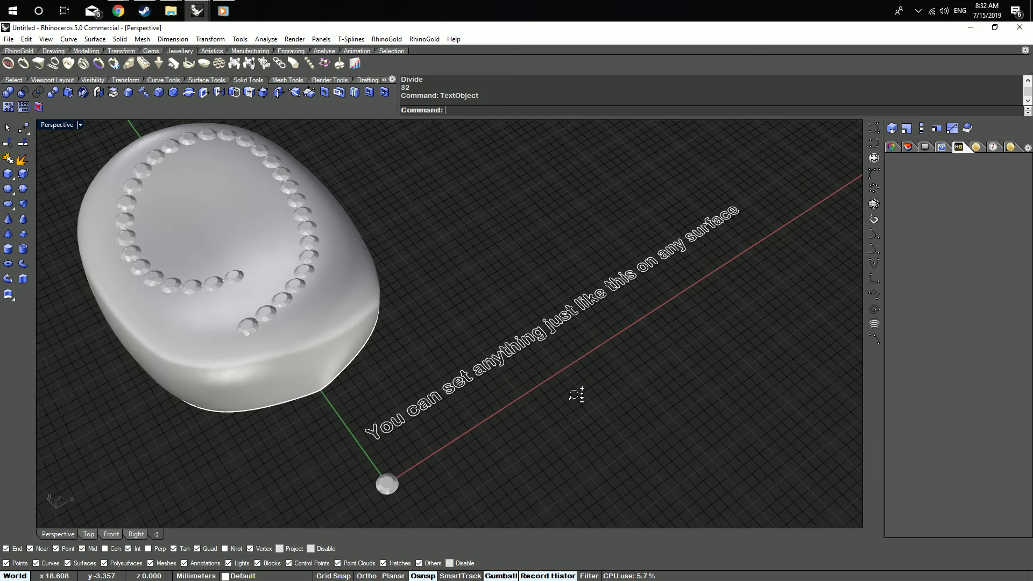